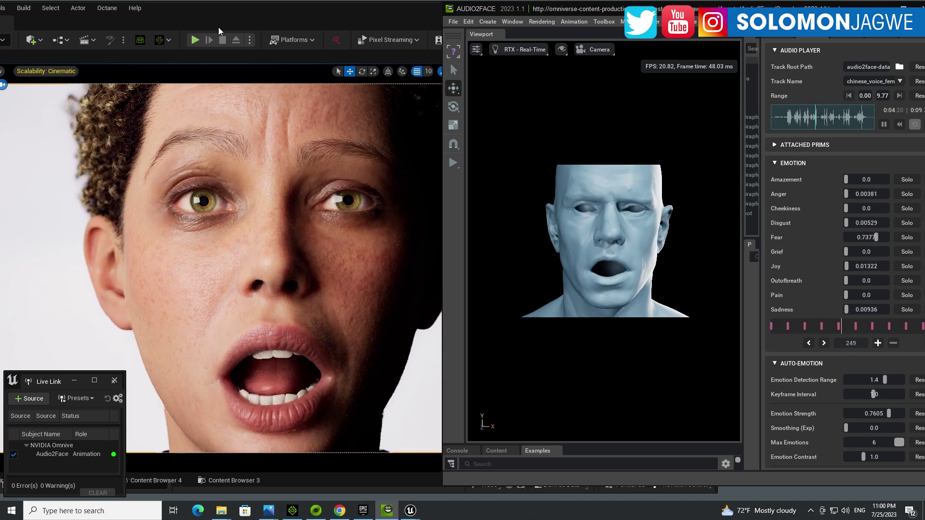
pyautogui.click(257, 10)
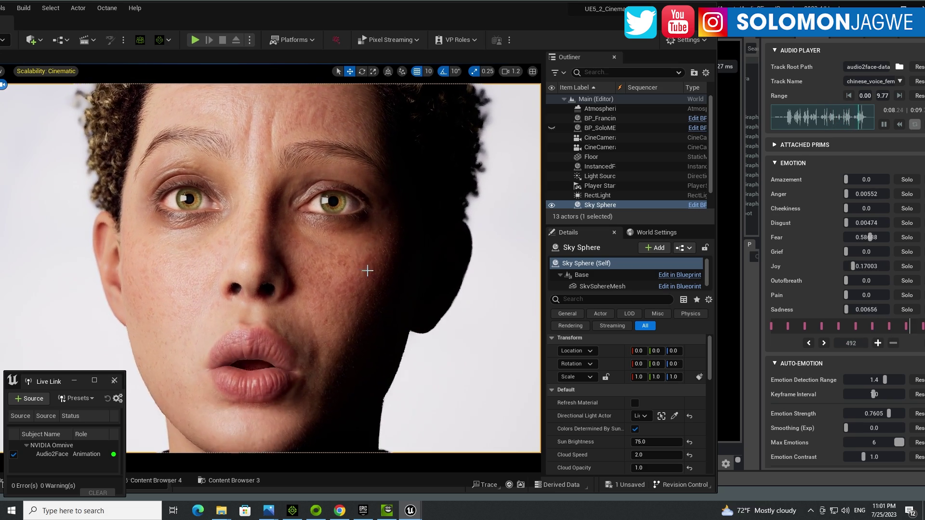
pyautogui.hotkey('alt', 'Tab')
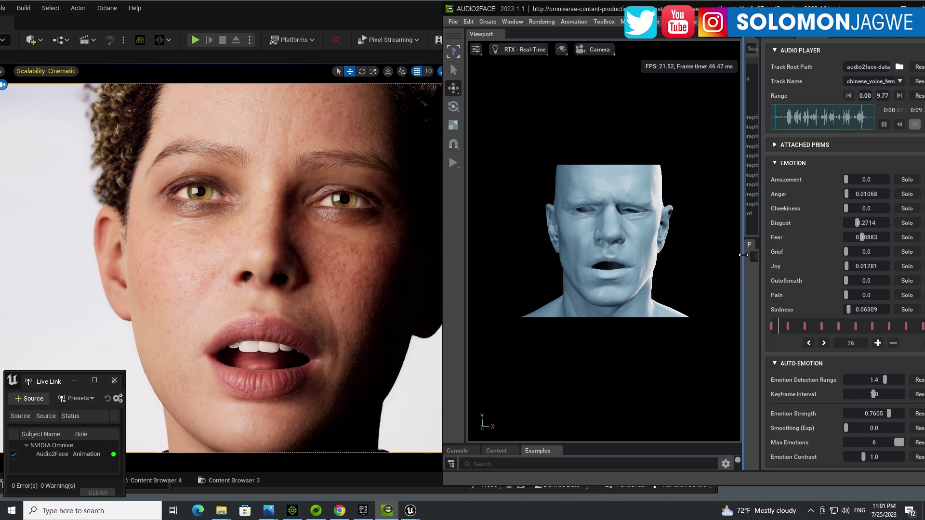
# Load english_voice_female_lindy_AEEC.wav and accept replacing all emotion keyframes with regenerated ones
pyautogui.click(870, 81)
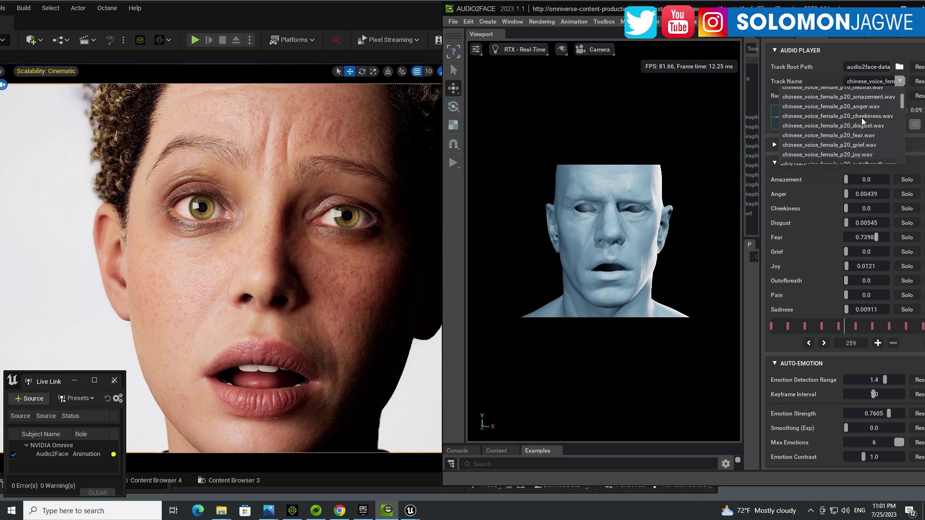
pyautogui.scroll(-3, 867, 128)
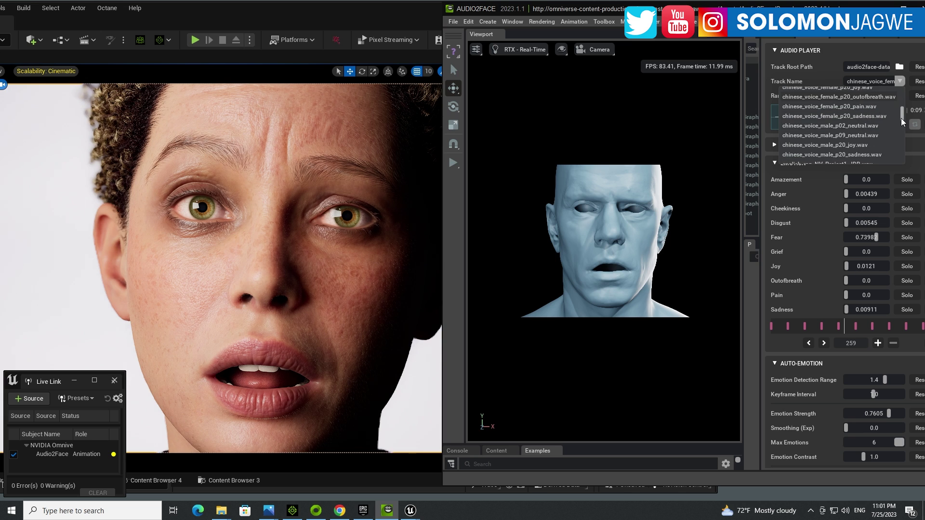
pyautogui.moveTo(901, 117); pyautogui.dragTo(901, 128)
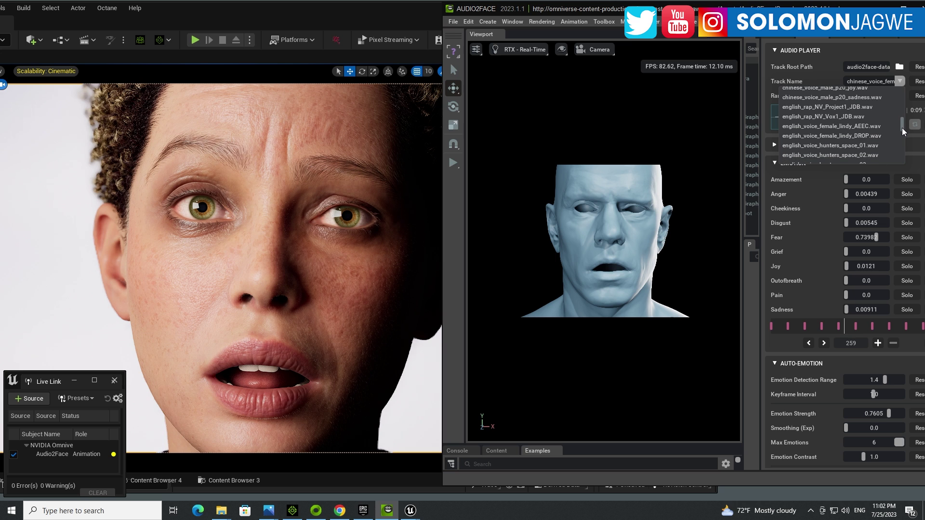
pyautogui.click(845, 127)
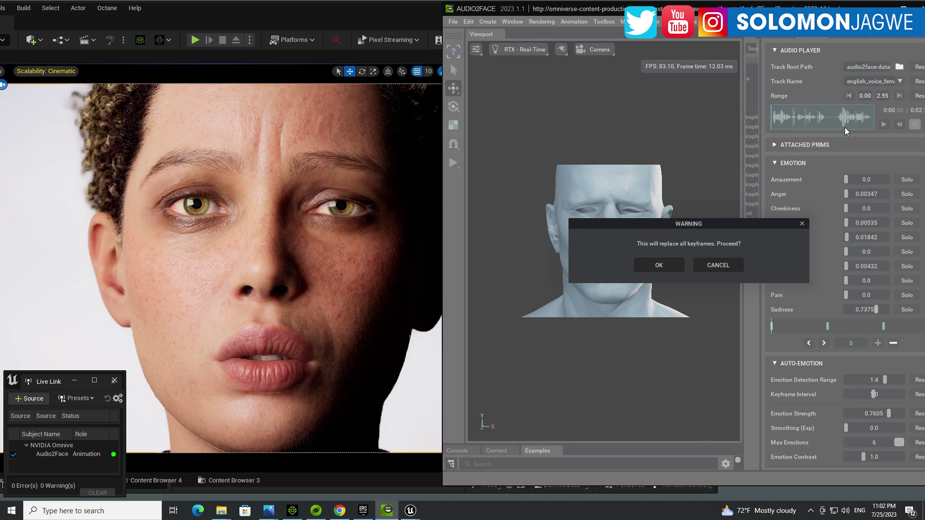
pyautogui.click(660, 265)
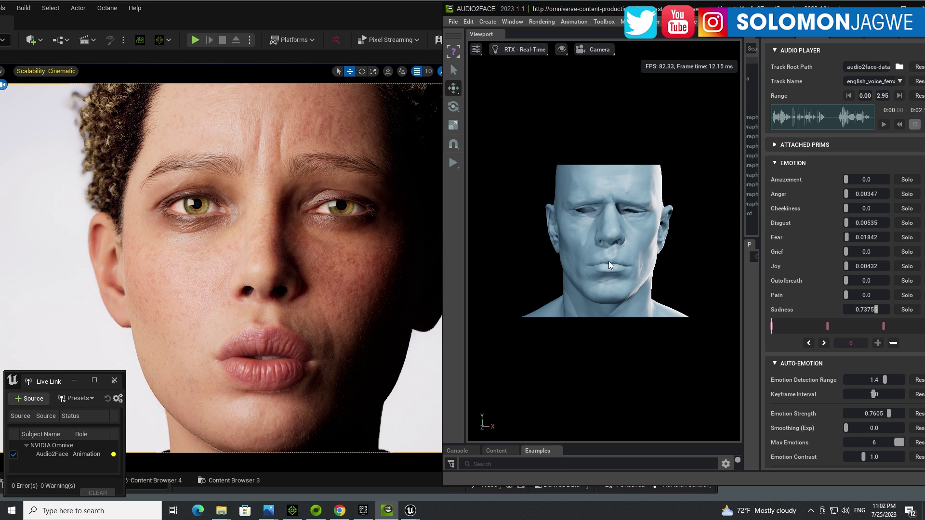
pyautogui.scroll(-5, 851, 363)
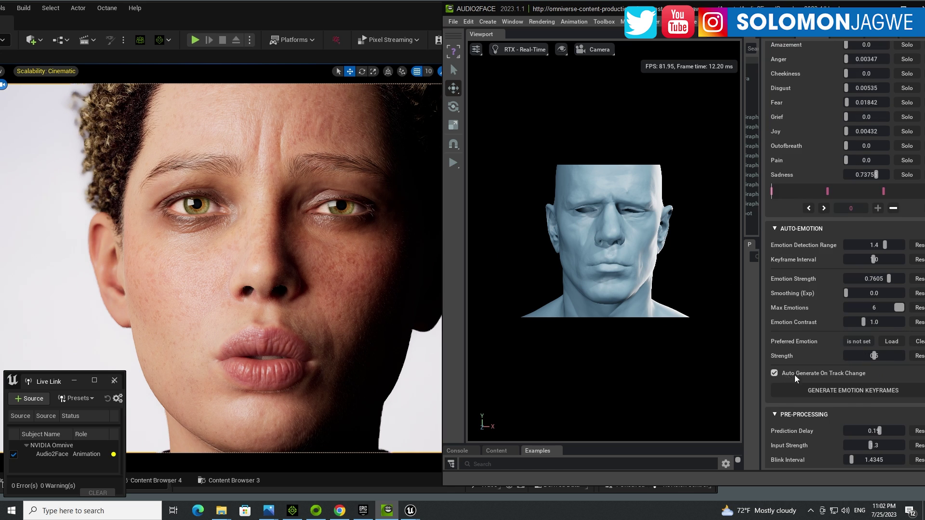
pyautogui.scroll(5, 851, 359)
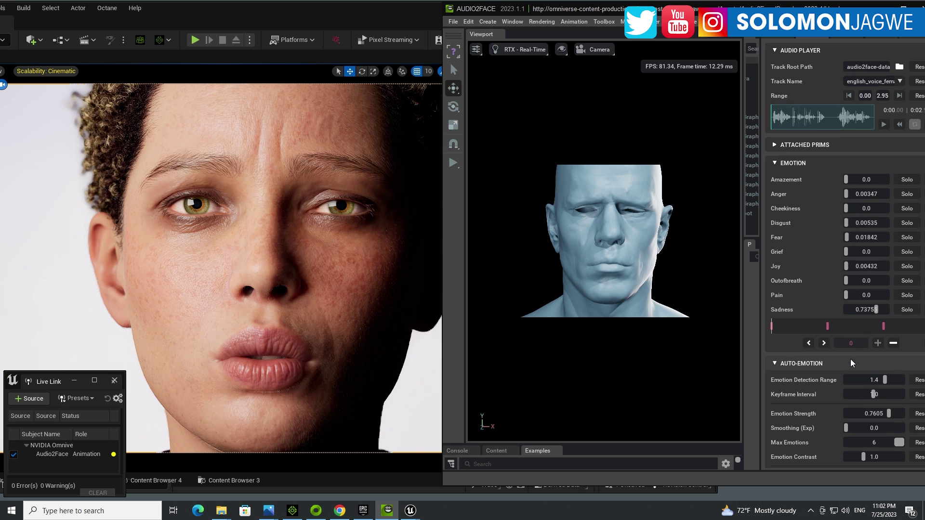
# Preview the new voice track on both faces, then narrow the viewport to show the Stage tree
pyautogui.click(884, 124)
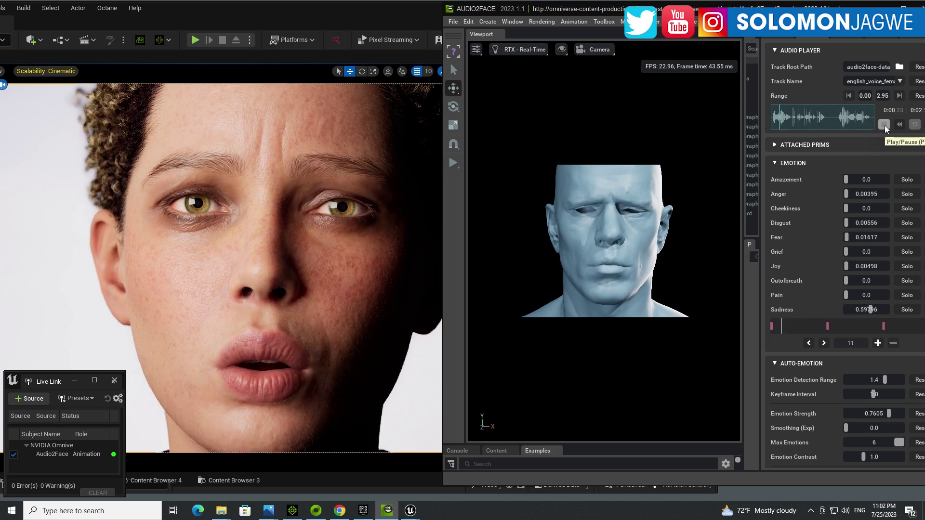
pyautogui.click(884, 124)
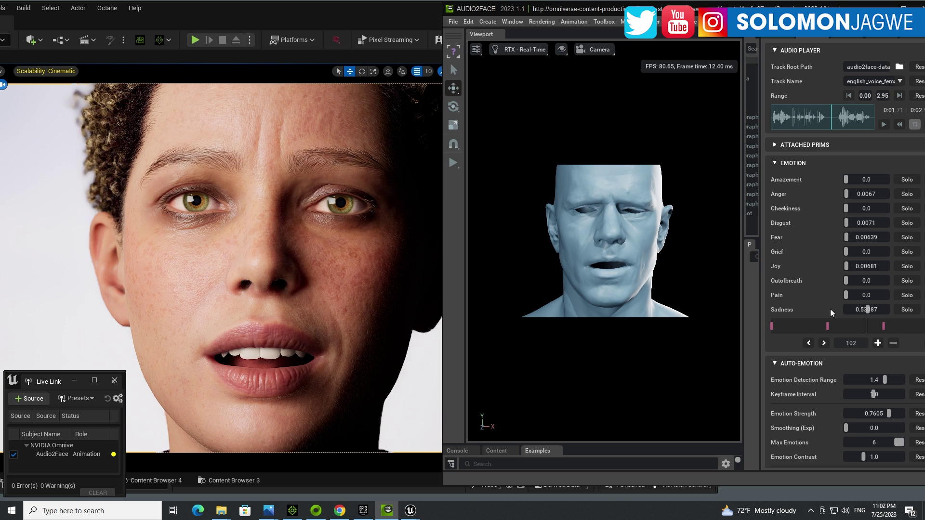
pyautogui.scroll(-8, 820, 297)
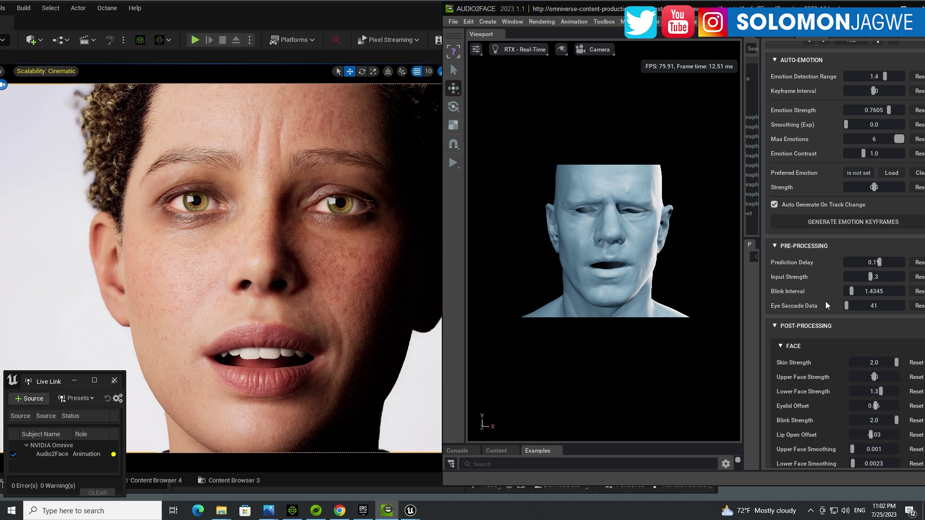
pyautogui.scroll(-1, 827, 313)
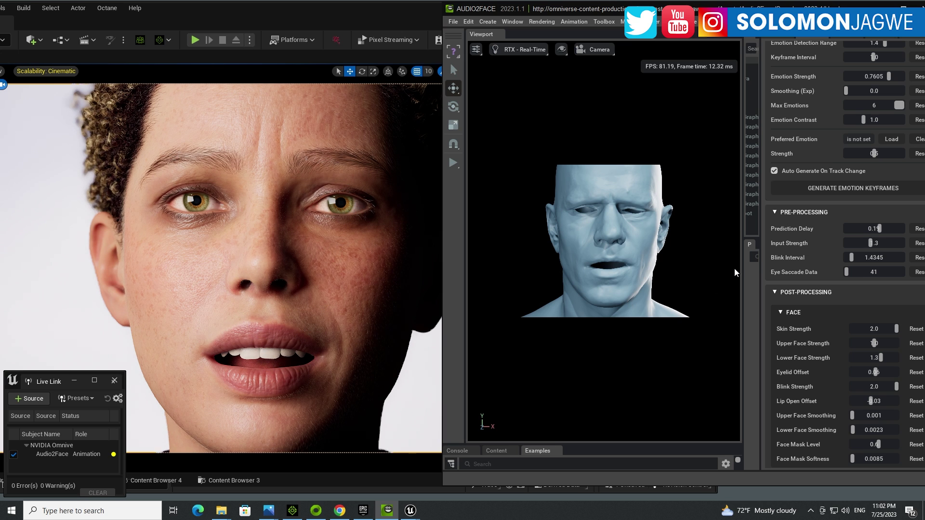
pyautogui.moveTo(743, 273); pyautogui.dragTo(556, 275)
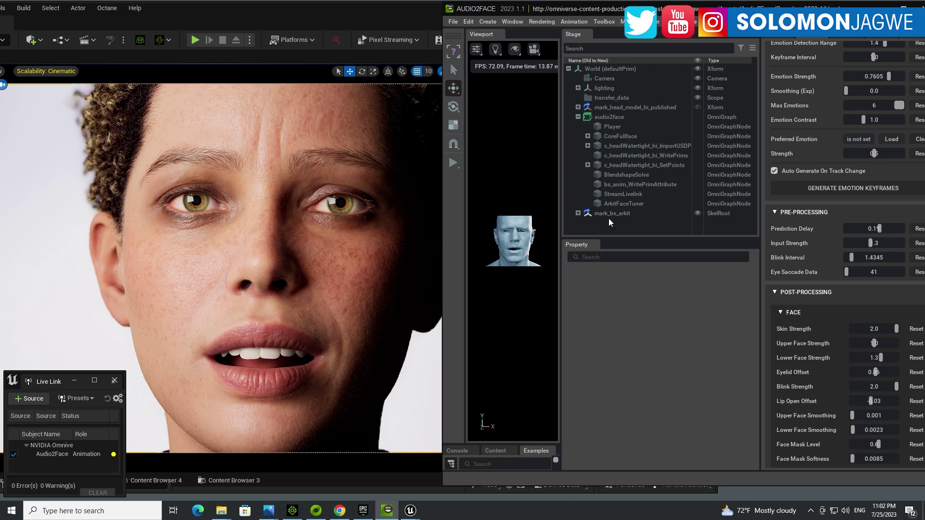
# Check ArkitFaceTuner's gain table, then show StreamLivelink's settings with streaming active on audio port 12031
pyautogui.click(618, 195)
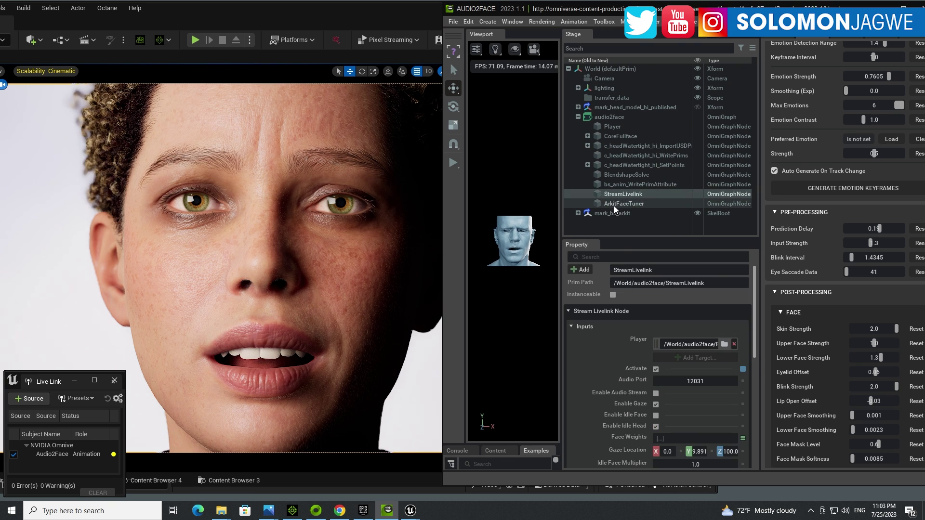
pyautogui.click(613, 207)
pyautogui.scroll(-5, 618, 357)
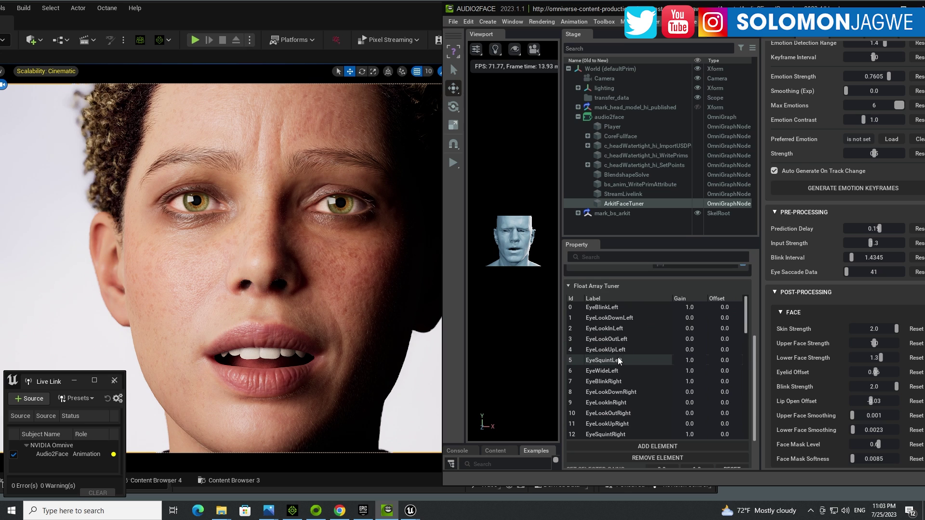
pyautogui.click(620, 198)
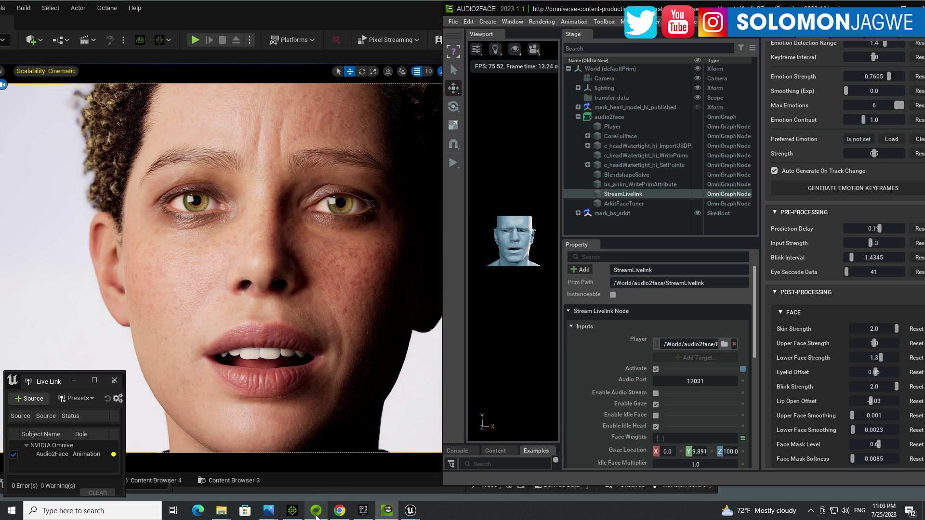
# Maximize the Omniverse Launcher, browse Exchange, and open the Audio2Face 2023.1.1 library page
pyautogui.click(316, 512)
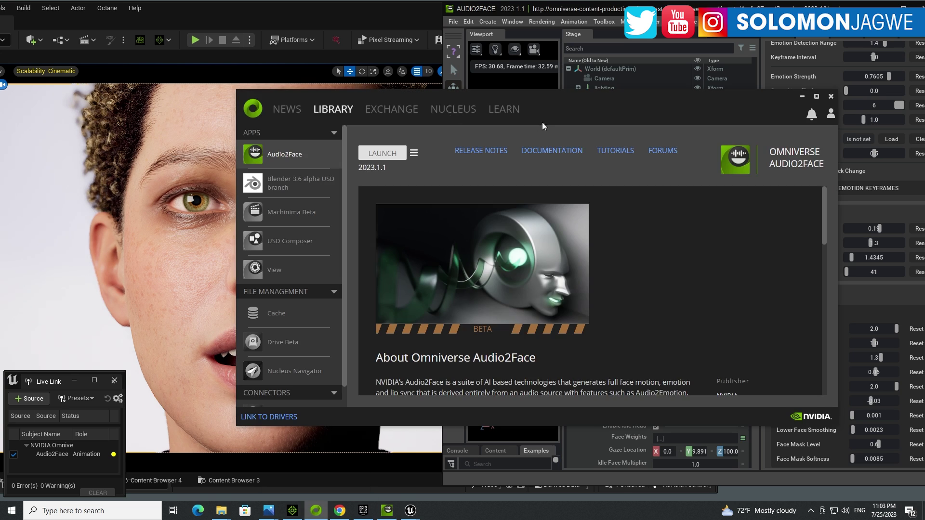
pyautogui.click(816, 96)
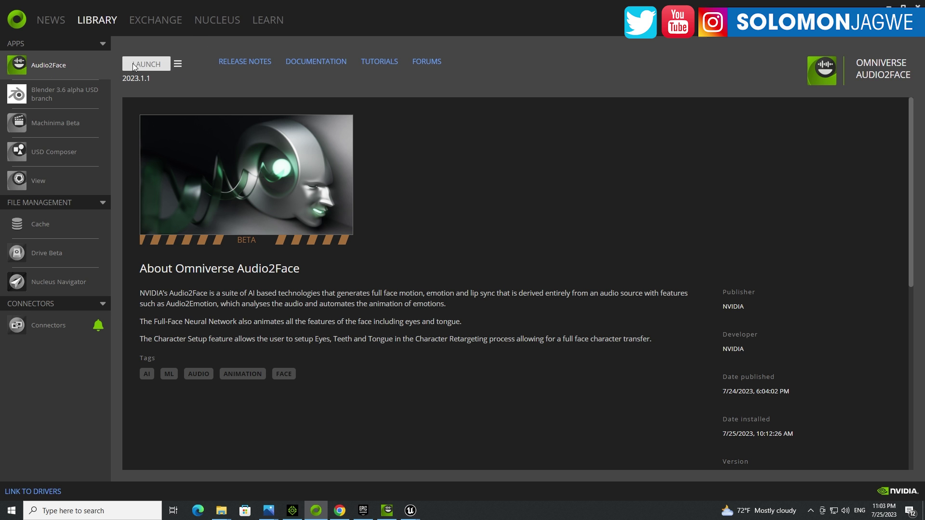
pyautogui.click(148, 22)
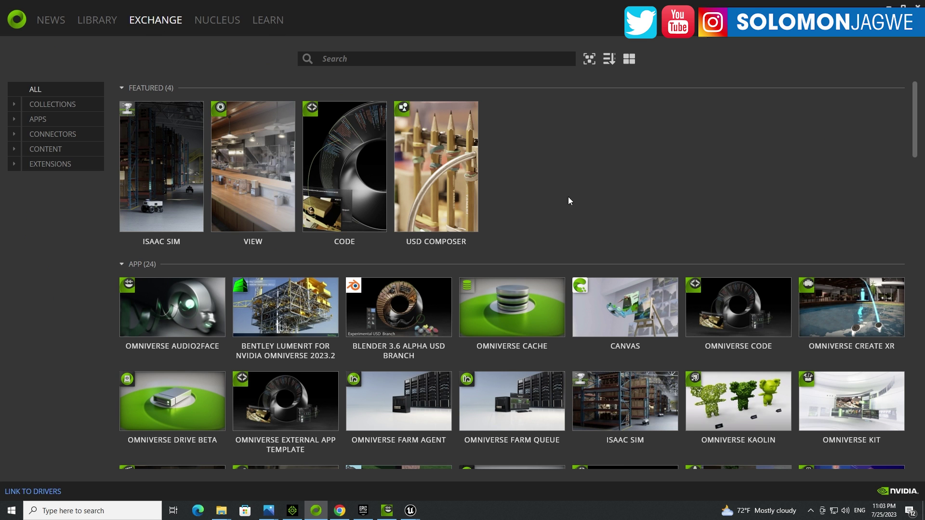
pyautogui.scroll(-5, 565, 214)
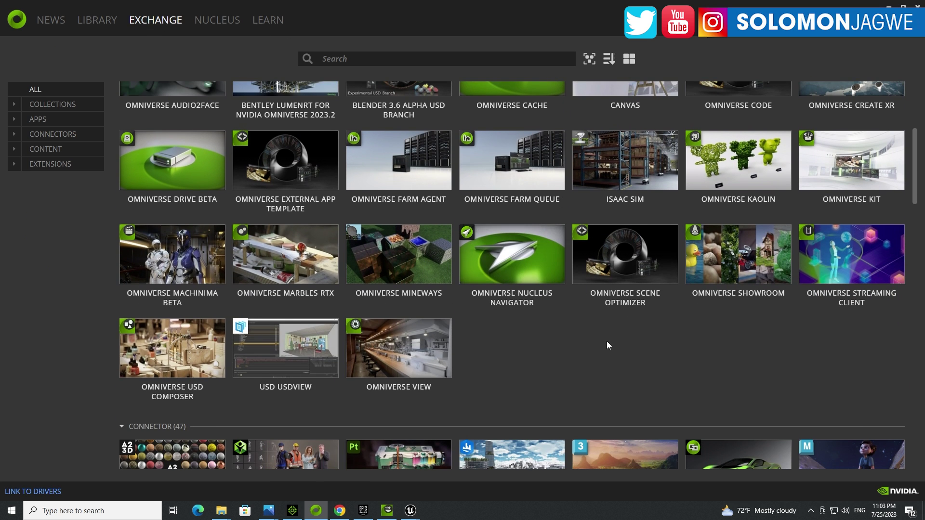
pyautogui.scroll(4, 605, 339)
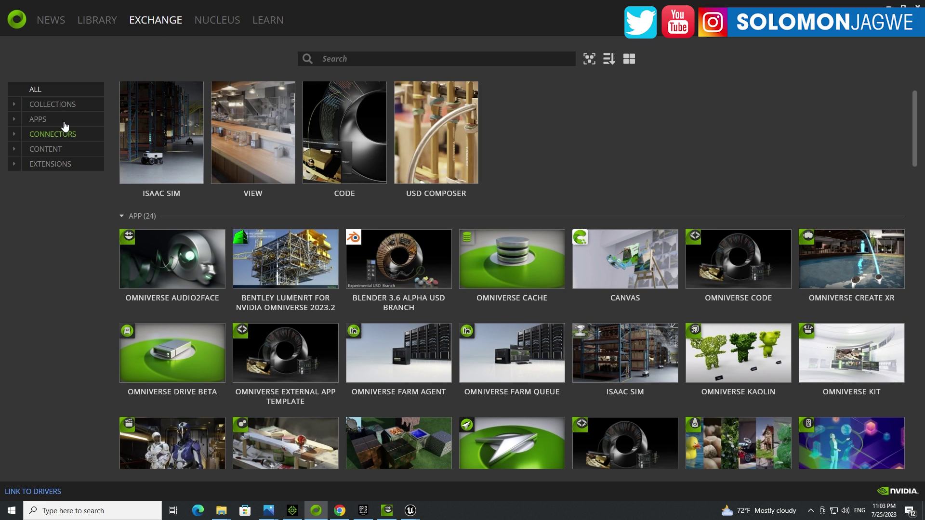
pyautogui.click(99, 22)
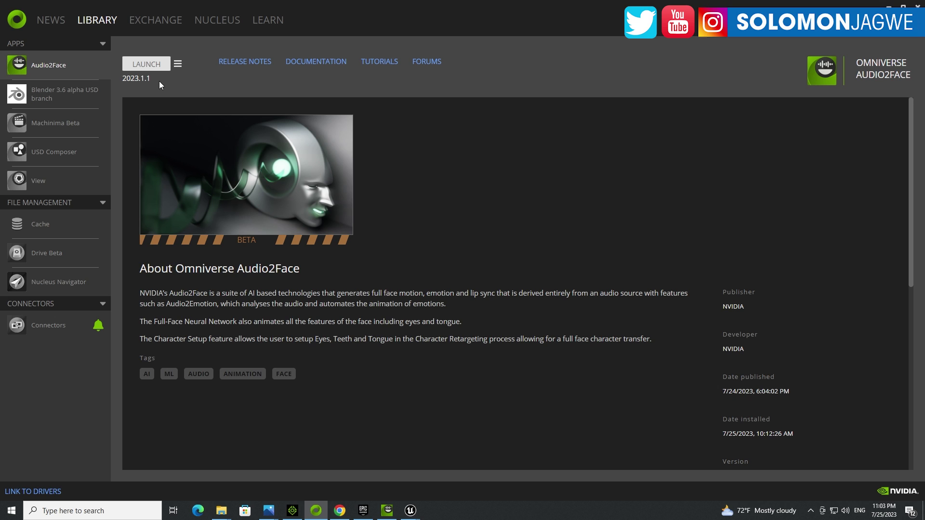
# Open the Audio2Face 2023.1.1 install path in File Explorer from the Launcher's Audio2Face settings
pyautogui.click(178, 65)
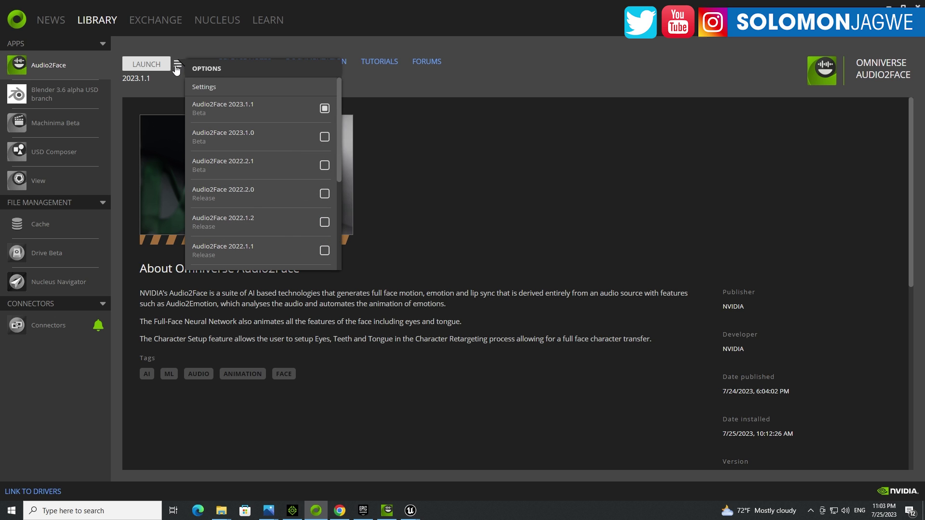
pyautogui.click(205, 87)
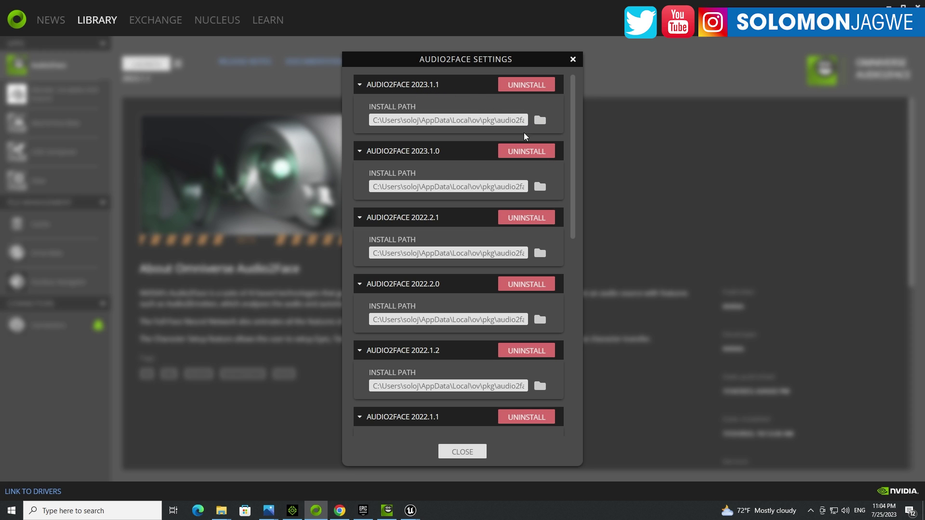
pyautogui.click(540, 122)
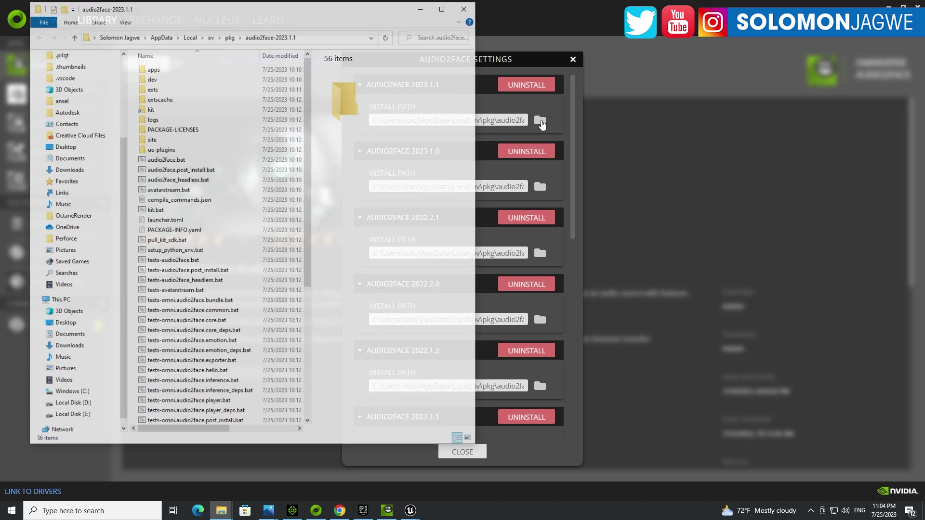
# Browse ue-plugins > audio2face-ue-plugins > Audio2FaceUnrealPlugin-5.2.14 and look inside OmniverseLiveLink
pyautogui.doubleClick(175, 150)
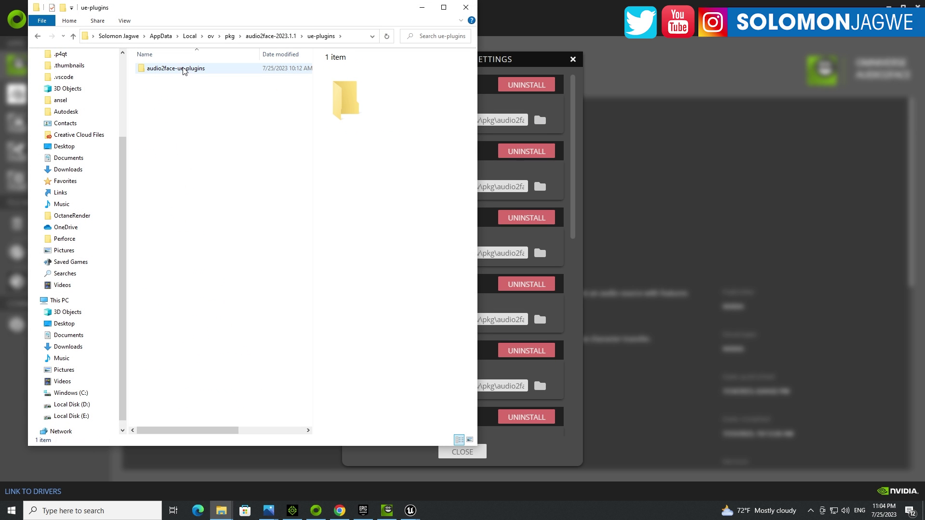
pyautogui.doubleClick(183, 70)
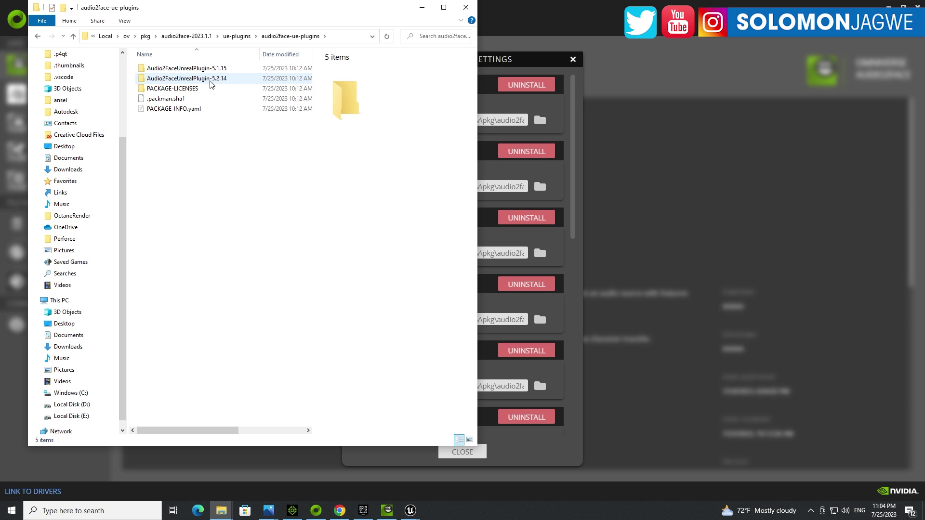
pyautogui.doubleClick(210, 81)
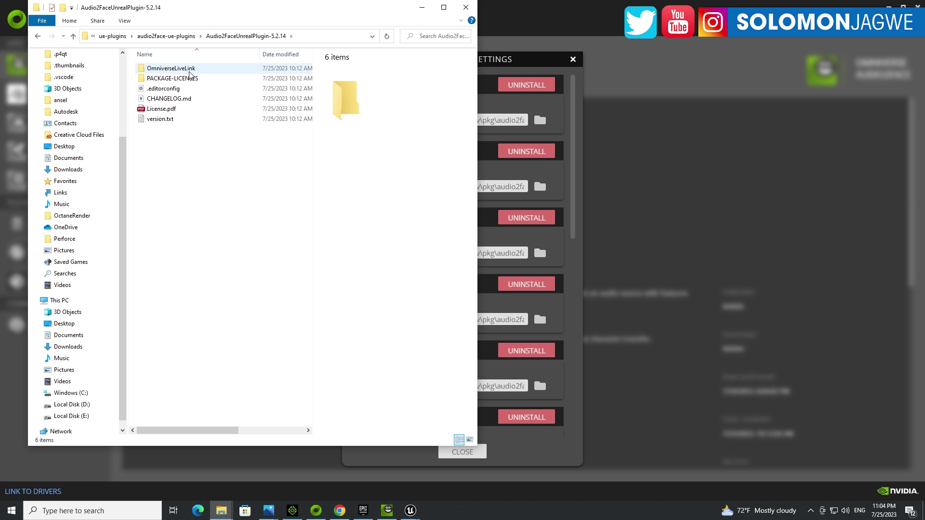
pyautogui.doubleClick(182, 70)
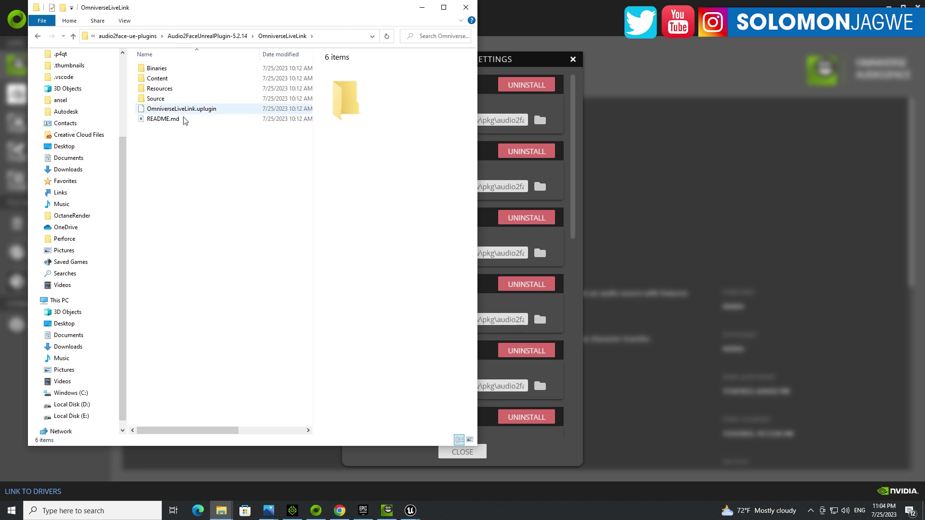
# Copy the OmniverseLiveLink folder from the Audio2FaceUnrealPlugin-5.2.14 package
pyautogui.click(207, 36)
pyautogui.rightClick(191, 73)
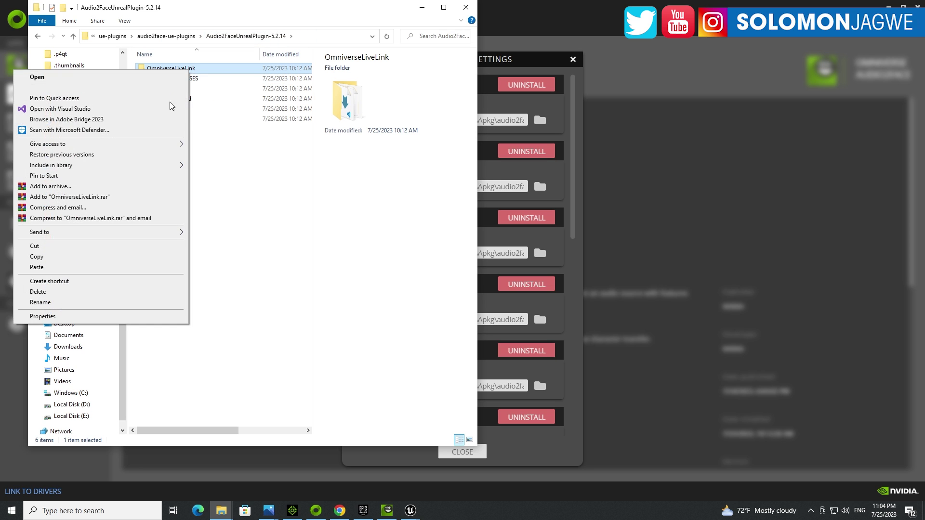
pyautogui.click(48, 255)
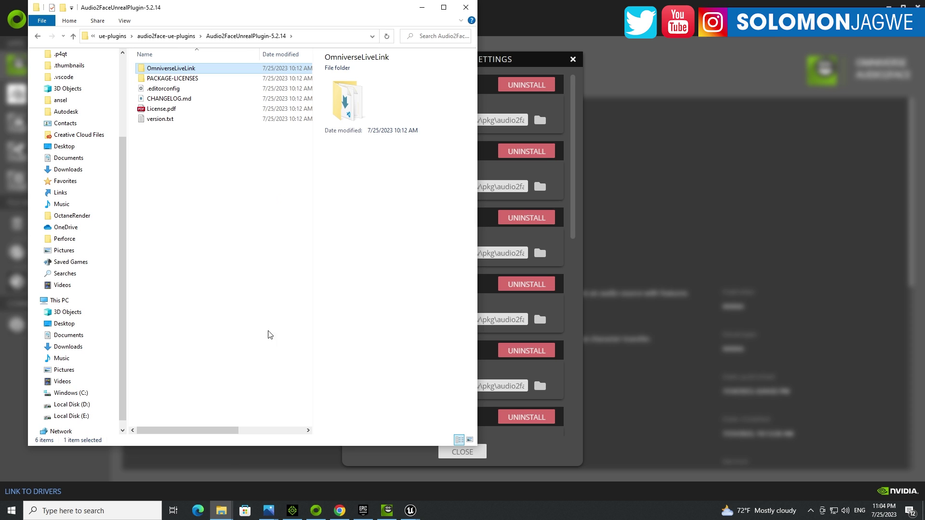
pyautogui.click(224, 515)
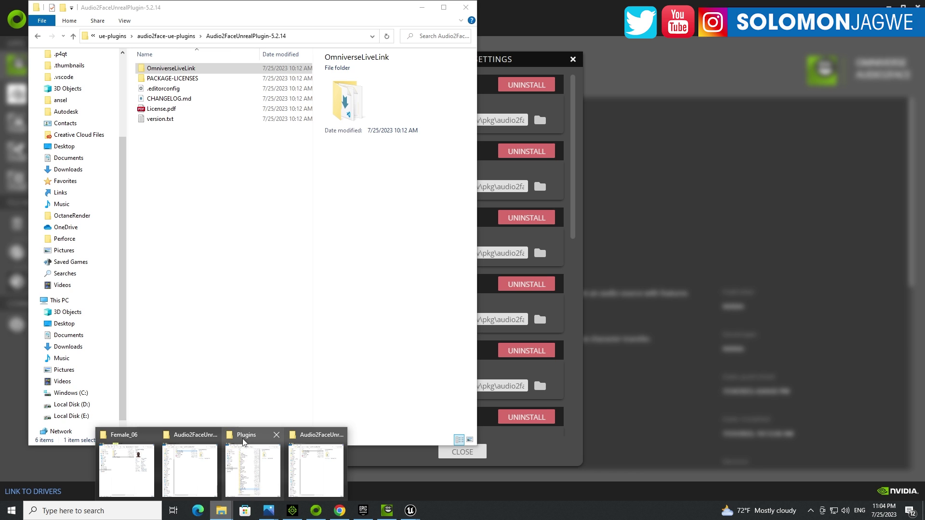
# Confirm OmniverseLiveLink exists in UE_5.2 > Engine > Plugins and check its contents
pyautogui.click(244, 454)
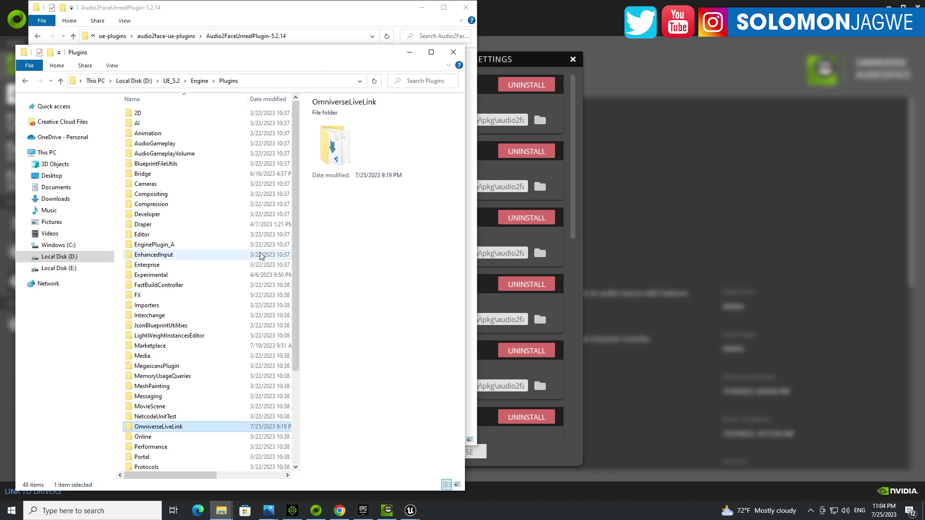
pyautogui.click(172, 81)
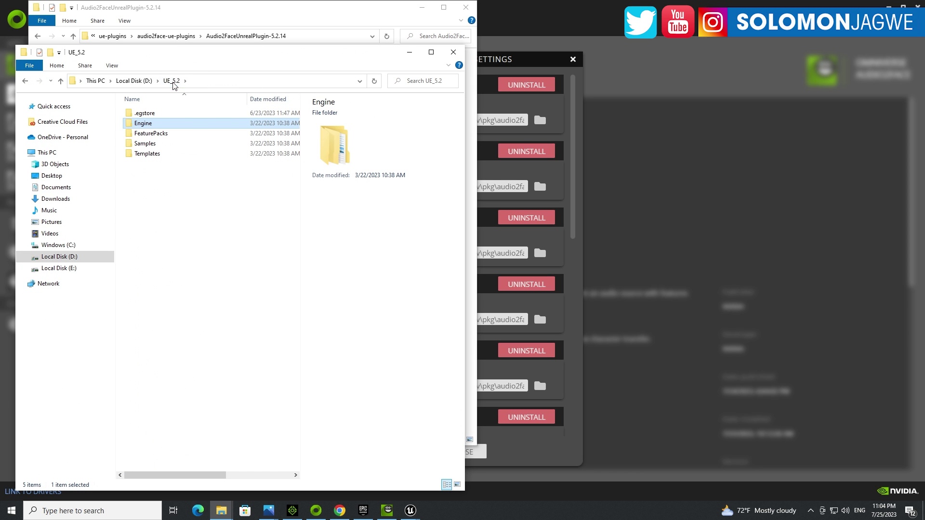
pyautogui.doubleClick(144, 124)
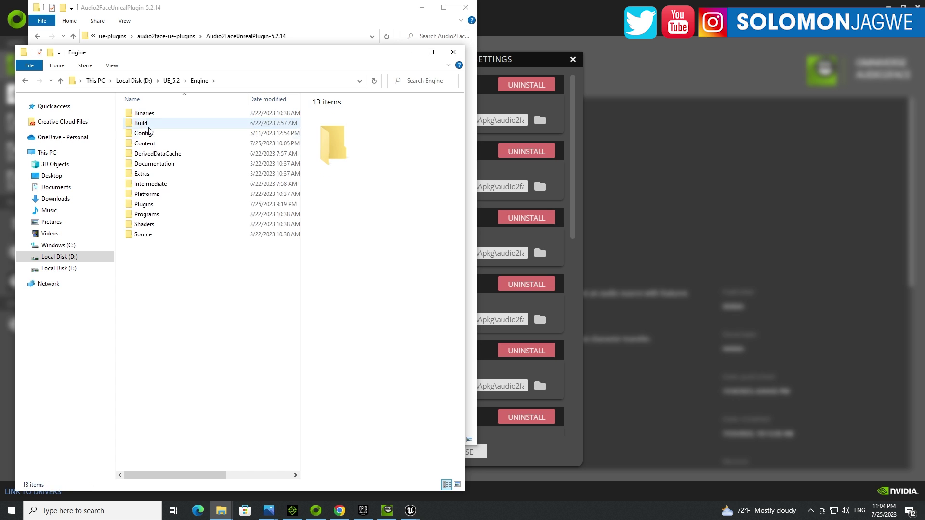
pyautogui.doubleClick(141, 202)
pyautogui.scroll(-3, 258, 291)
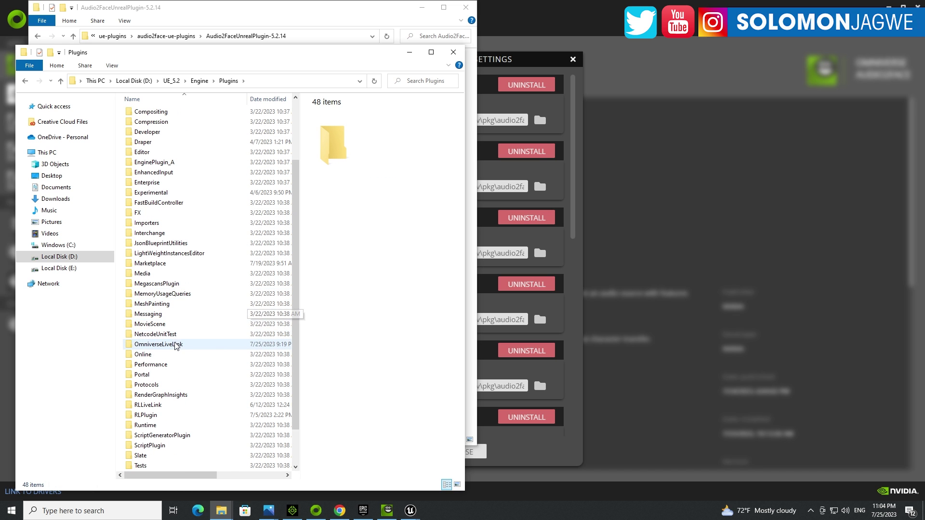
pyautogui.click(144, 345)
pyautogui.doubleClick(171, 344)
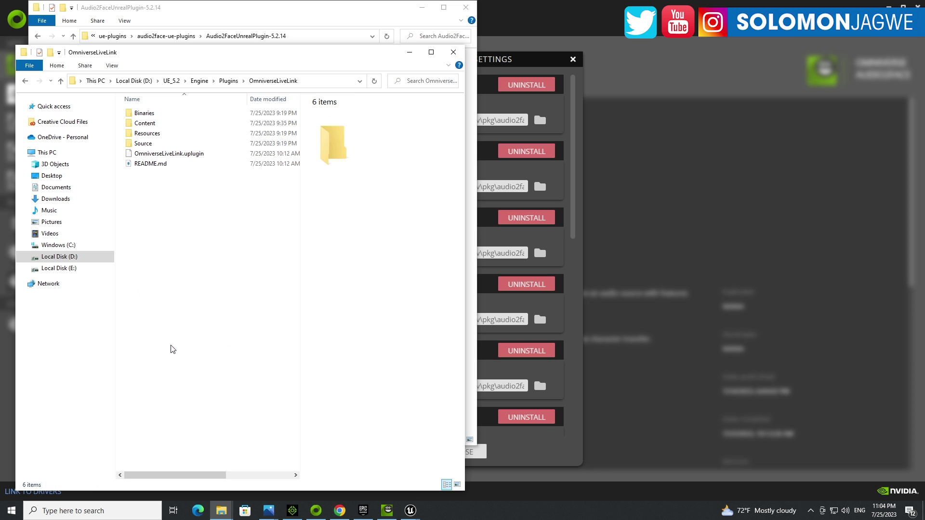
# Minimize both Explorer windows, close the Audio2Face settings dialog, and minimize the Omniverse launcher
pyautogui.click(418, 53)
pyautogui.click(422, 7)
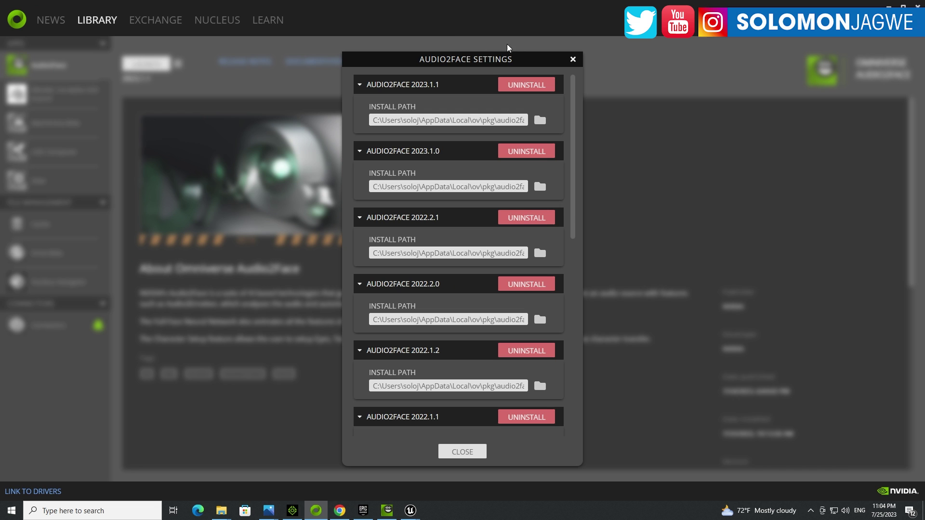
pyautogui.click(574, 60)
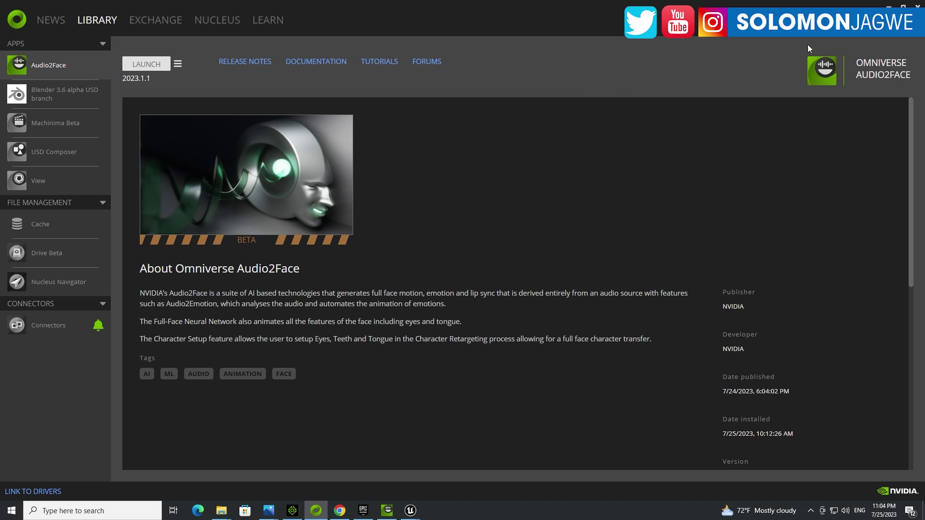
pyautogui.click(889, 6)
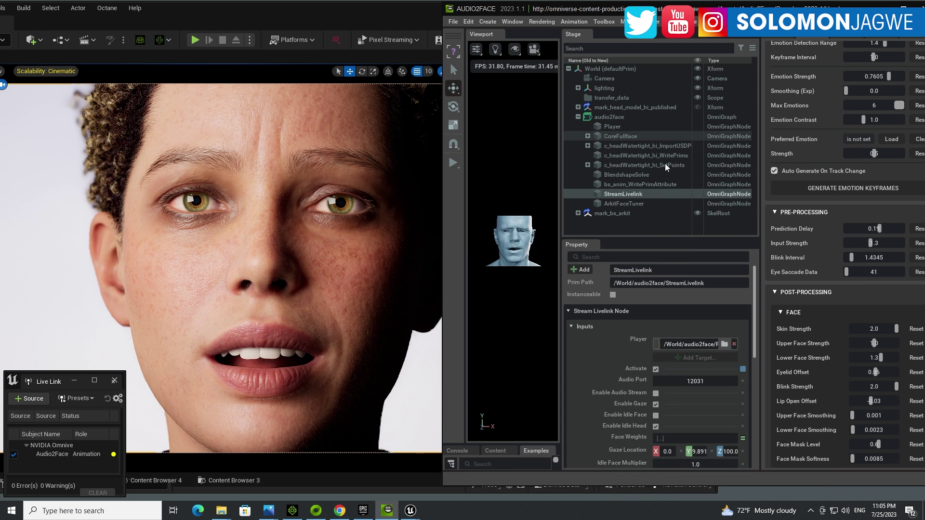
# In the Plugins browser, filter Installed > NVIDIA, verify Audio2Face LiveLink is enabled, then close it
pyautogui.click(408, 10)
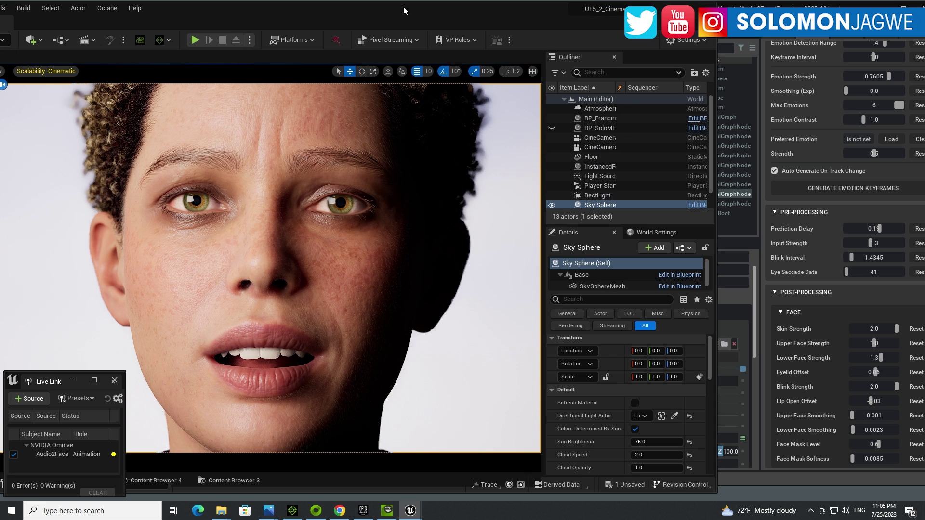
pyautogui.click(681, 38)
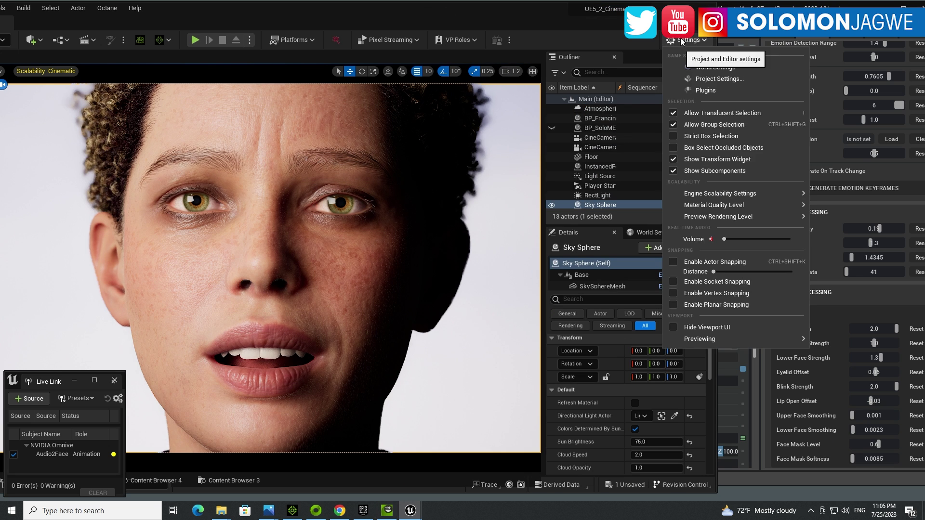
pyautogui.click(706, 91)
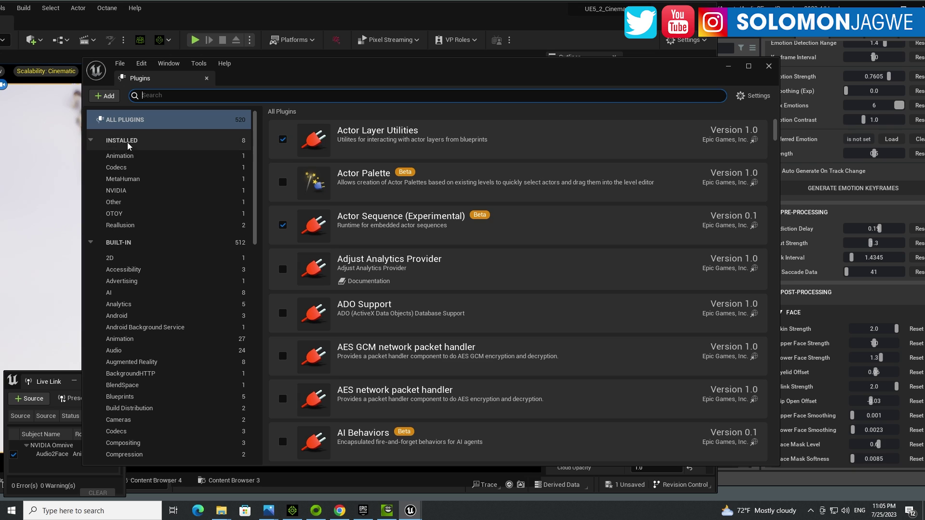
pyautogui.click(126, 126)
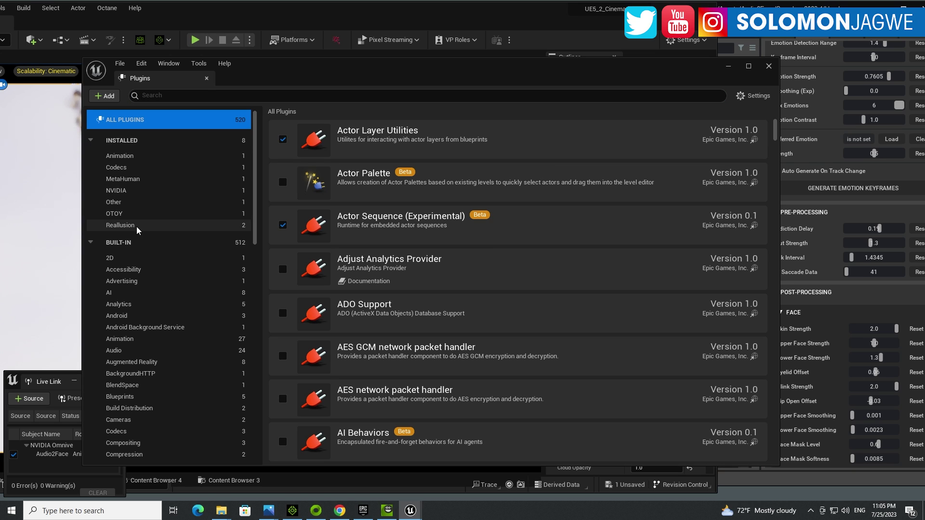
pyautogui.click(115, 191)
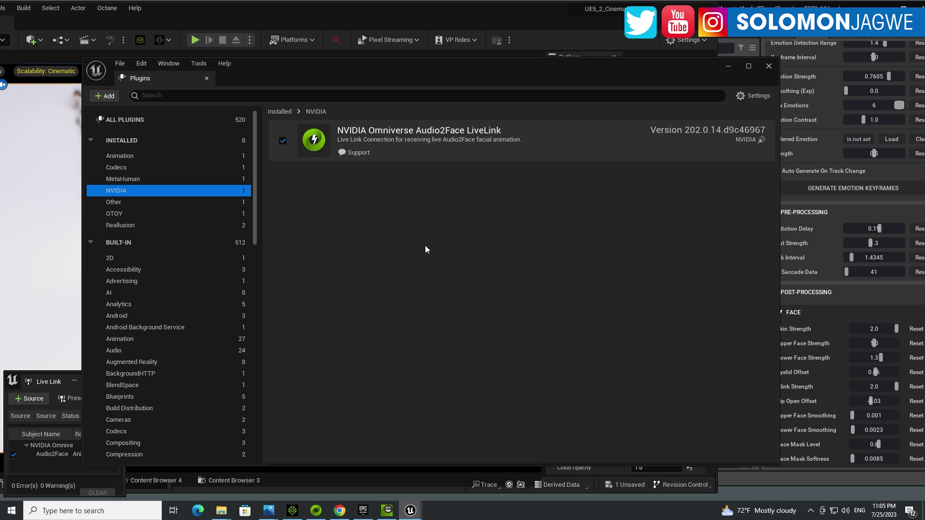
pyautogui.click(769, 67)
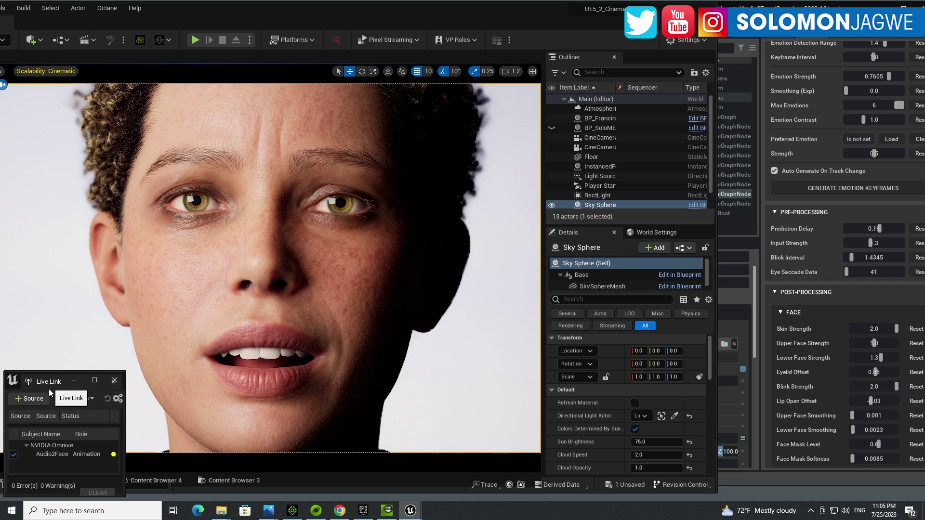
# Add an NVIDIA Omniverse LiveLink source with port 12030 and audio port 12031
pyautogui.click(24, 403)
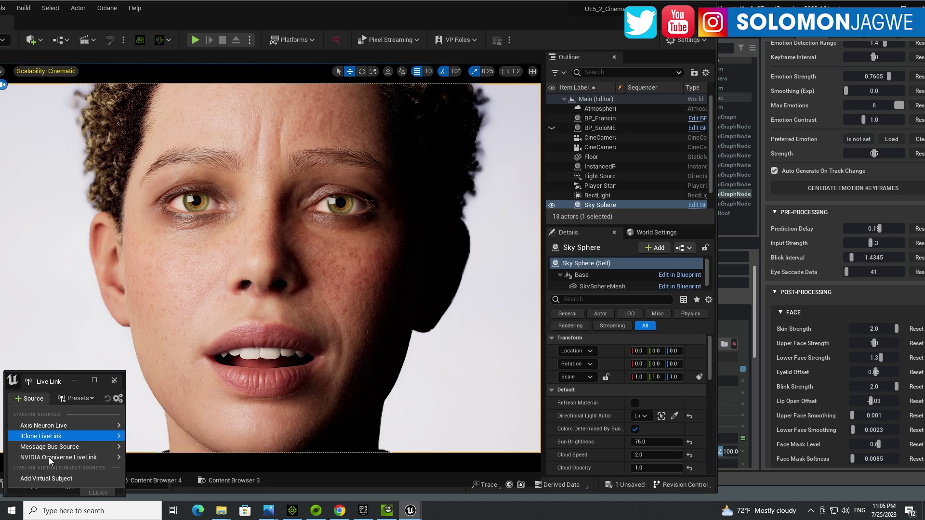
pyautogui.moveTo(54, 462)
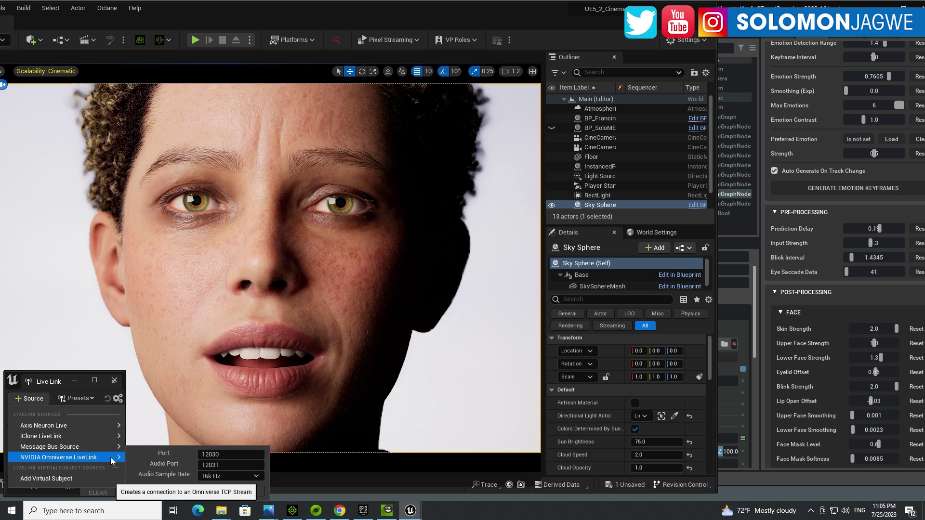
pyautogui.click(198, 475)
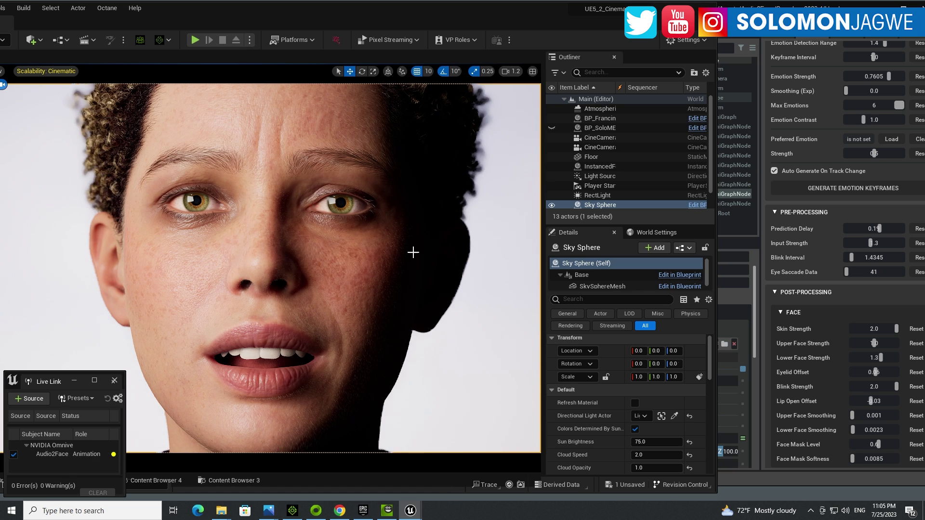
# Maximize Audio2Face, widen the 3D viewport, and enlarge the Examples panel beneath it
pyautogui.moveTo(389, 514)
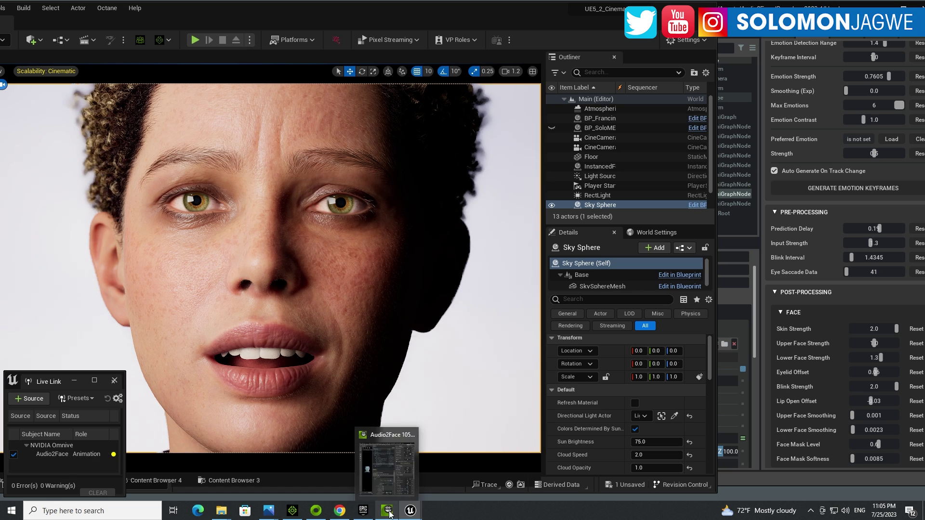
pyautogui.click(387, 466)
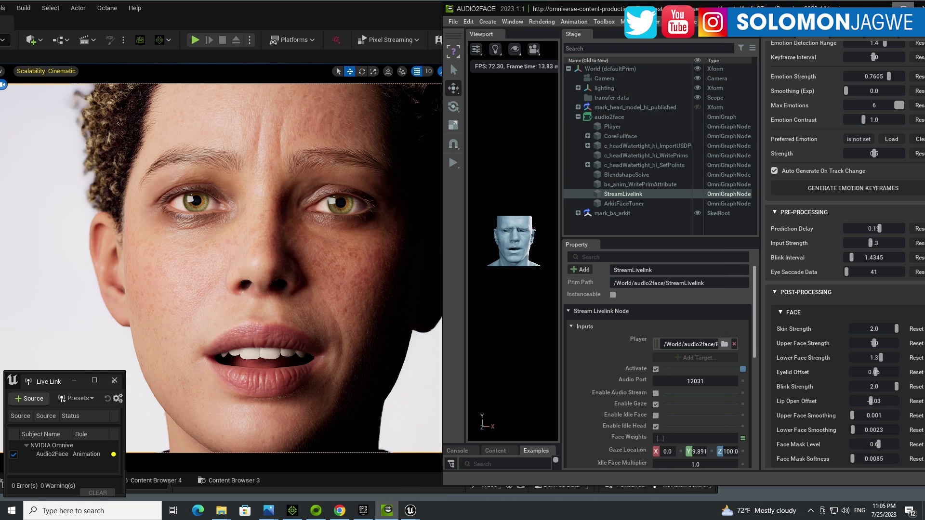
pyautogui.press('super+Up')
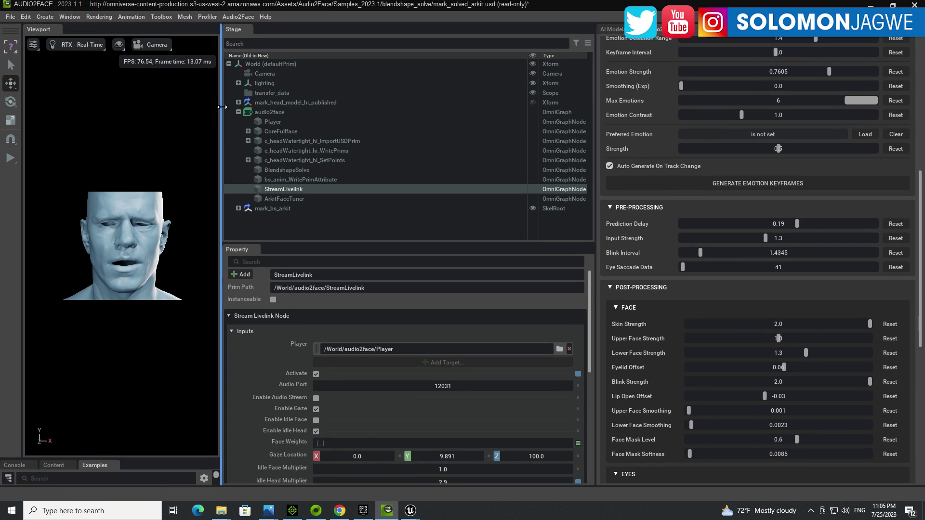
pyautogui.moveTo(222, 107); pyautogui.dragTo(415, 167)
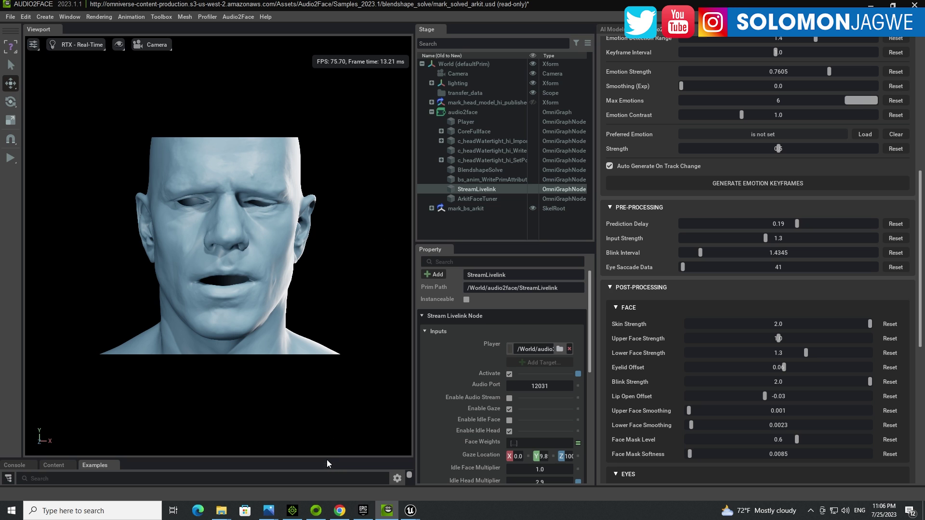
pyautogui.moveTo(327, 462); pyautogui.dragTo(349, 226)
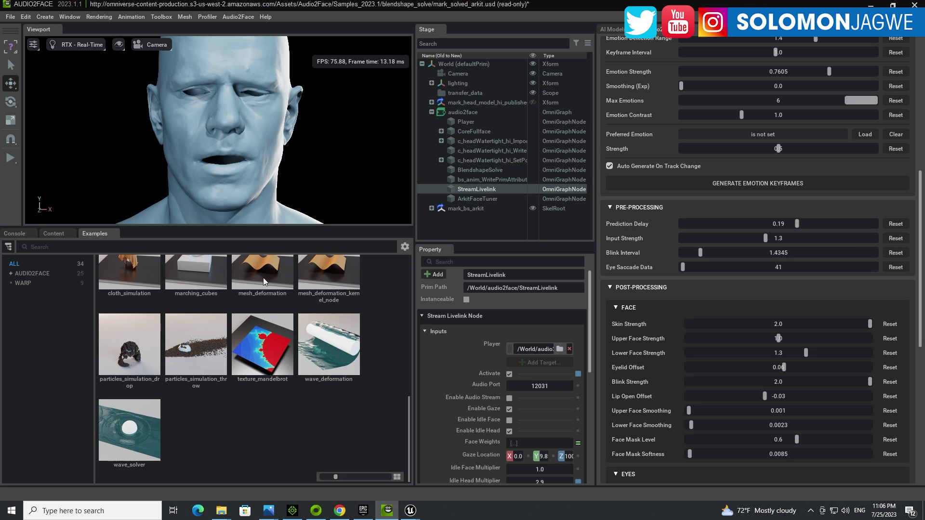
# Browse the Examples thumbnails and open the mark_solved_arkit sample stage
pyautogui.moveTo(408, 419); pyautogui.dragTo(416, 361)
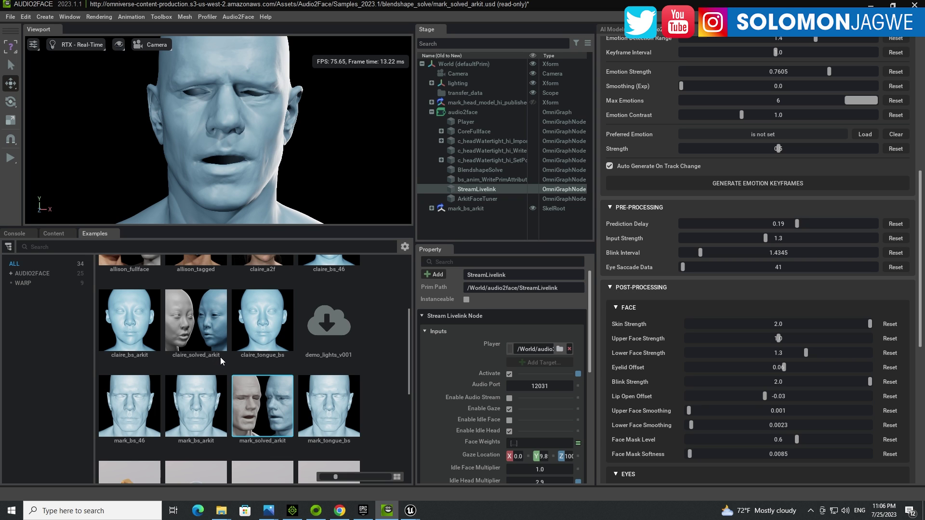
pyautogui.click(204, 327)
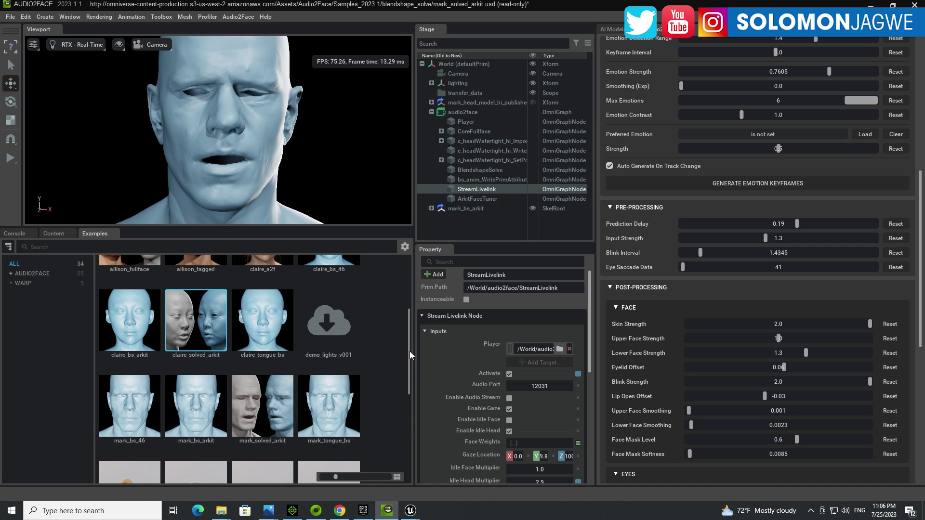
pyautogui.moveTo(409, 351); pyautogui.dragTo(406, 389)
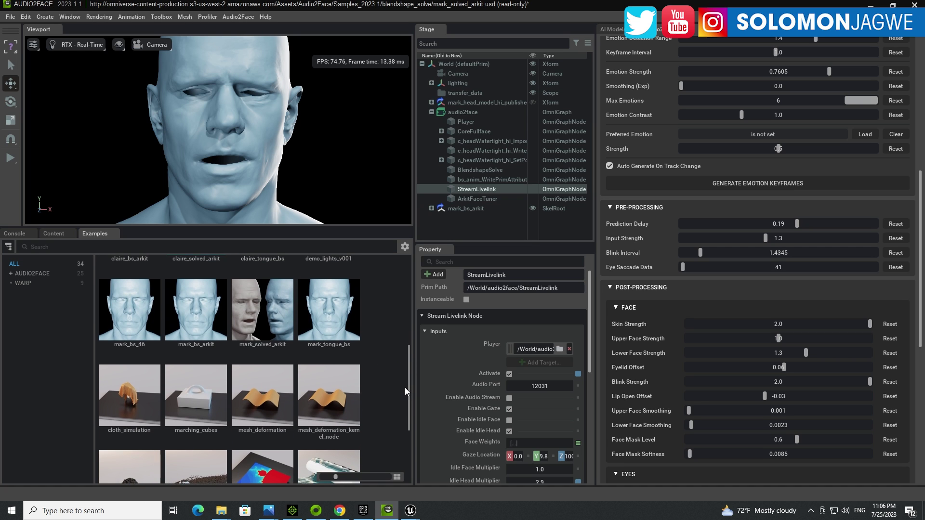
pyautogui.click(249, 345)
pyautogui.doubleClick(267, 321)
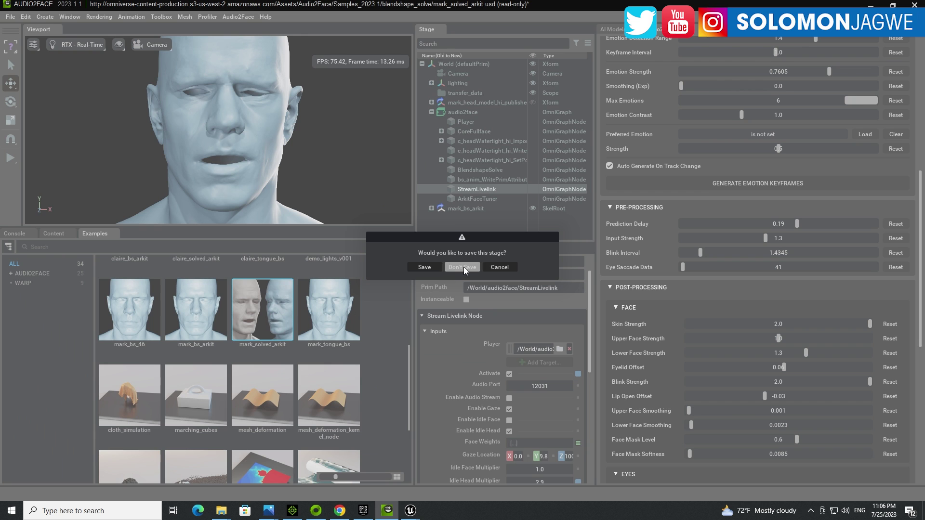
# Load mark_solved_arkit without saving the old stage, then enlarge the viewport and Stage panels
pyautogui.click(464, 267)
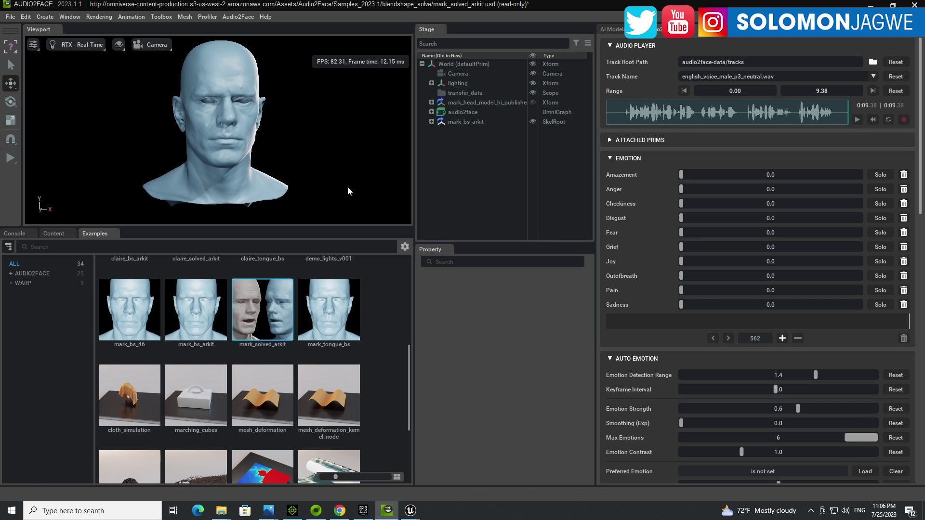
pyautogui.moveTo(331, 226); pyautogui.dragTo(376, 315)
pyautogui.moveTo(486, 243); pyautogui.dragTo(485, 302)
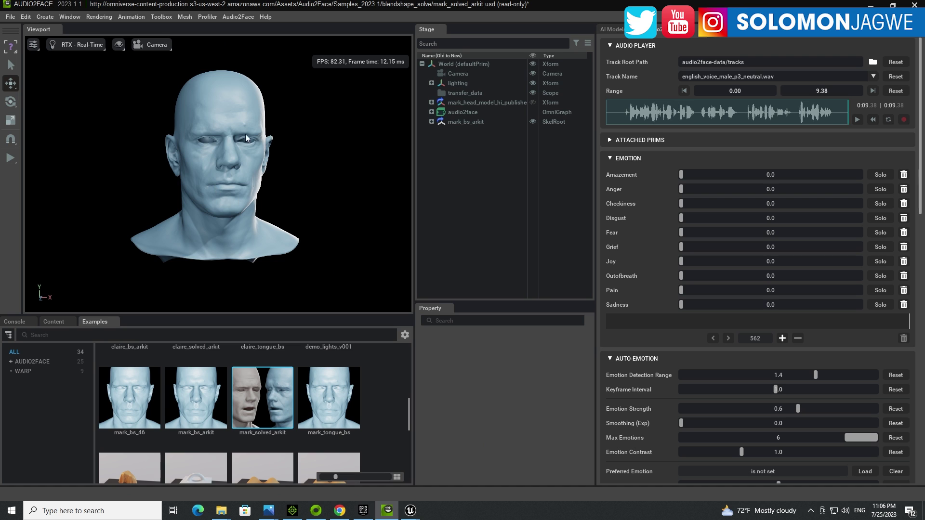
pyautogui.scroll(6, 252, 151)
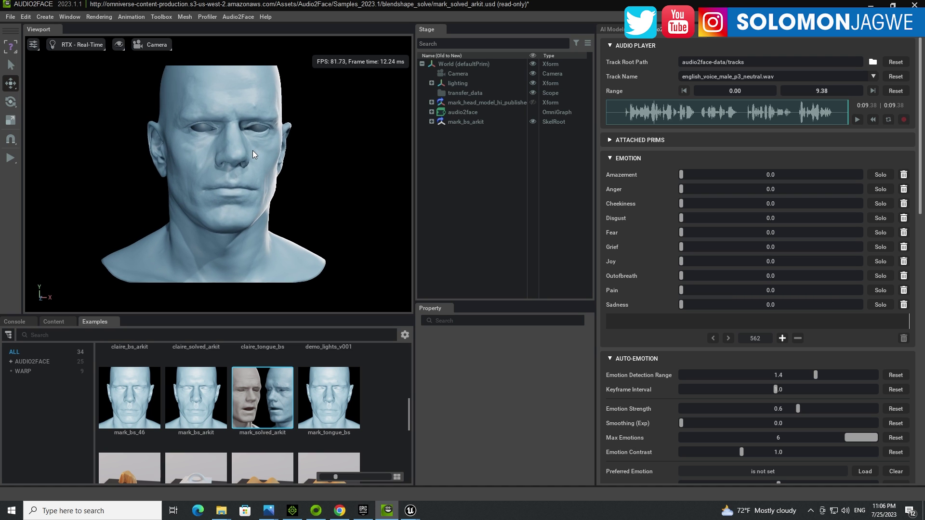
pyautogui.scroll(3, 253, 150)
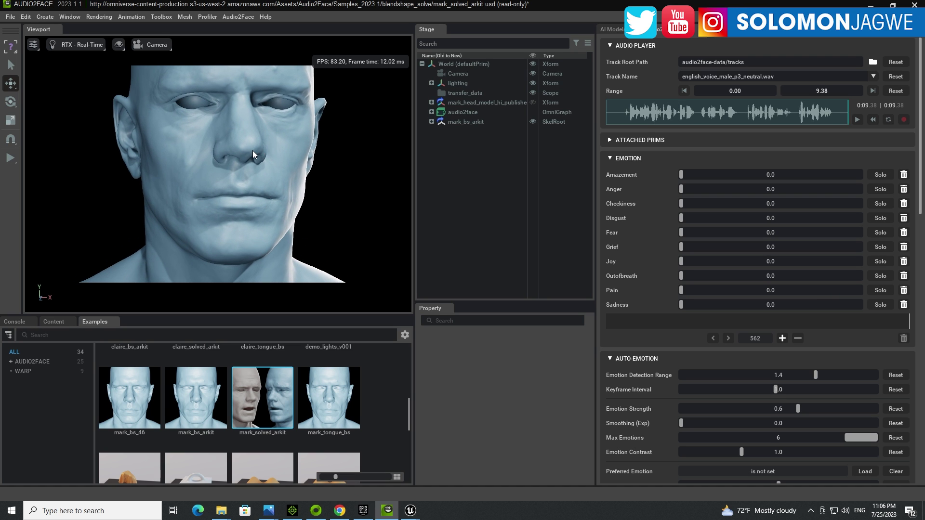
# Expand audio2face in the Stage tree and select the StreamLivelink node
pyautogui.click(432, 112)
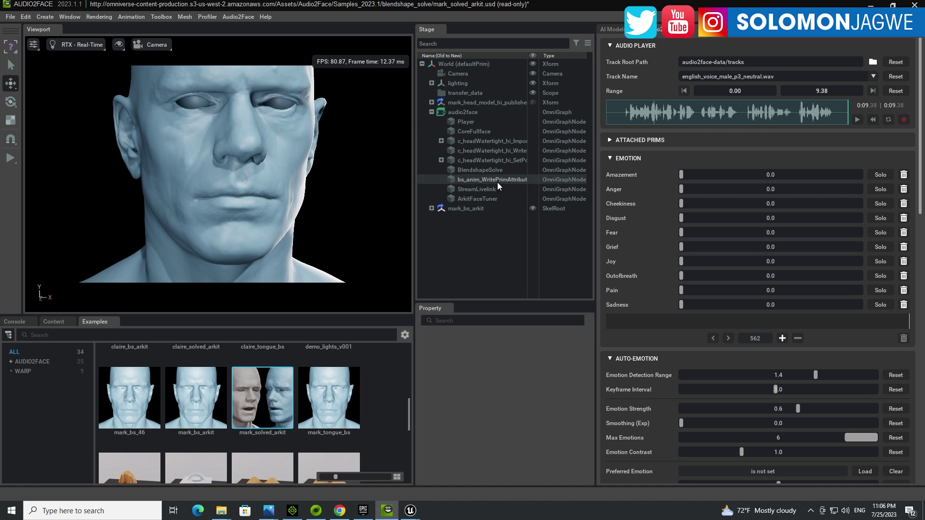
pyautogui.click(473, 189)
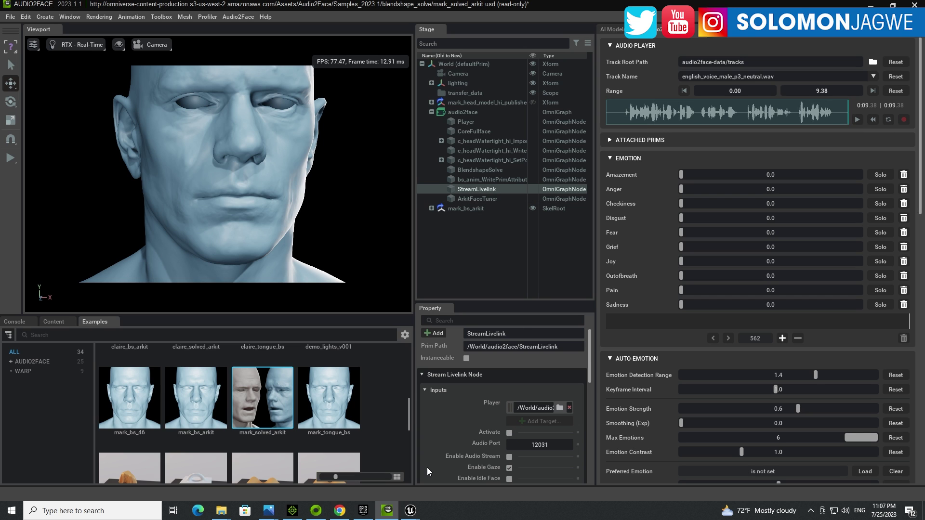
pyautogui.moveTo(412, 514)
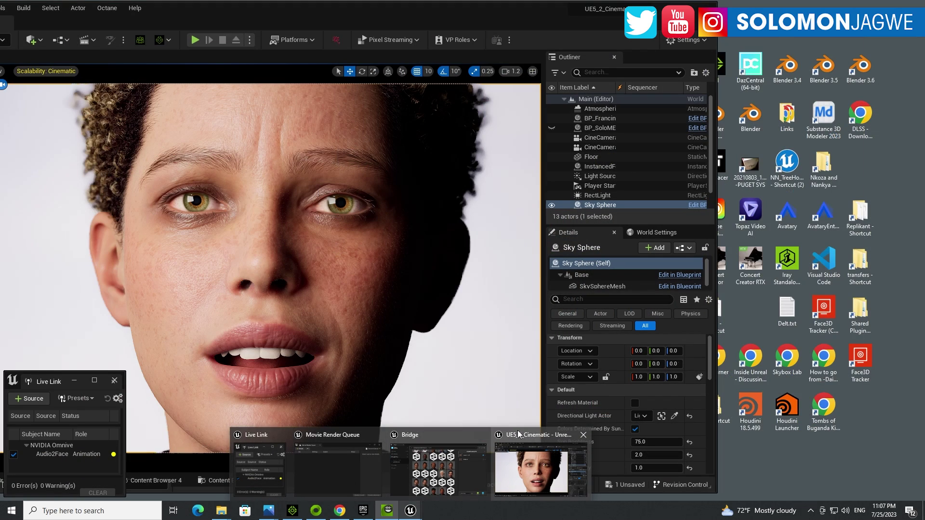
# In Unreal, select the Audio2Face subject and enlarge the Live Link window to show sources
pyautogui.click(518, 430)
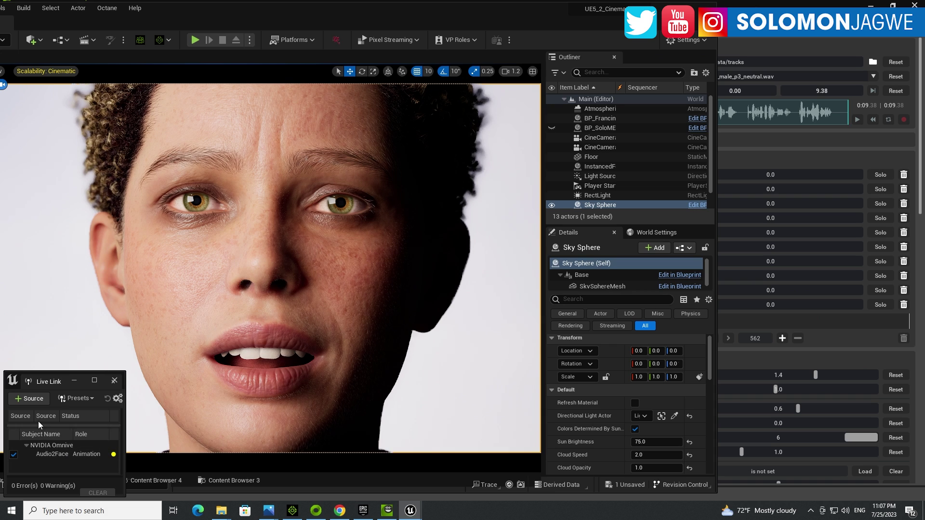
pyautogui.click(53, 456)
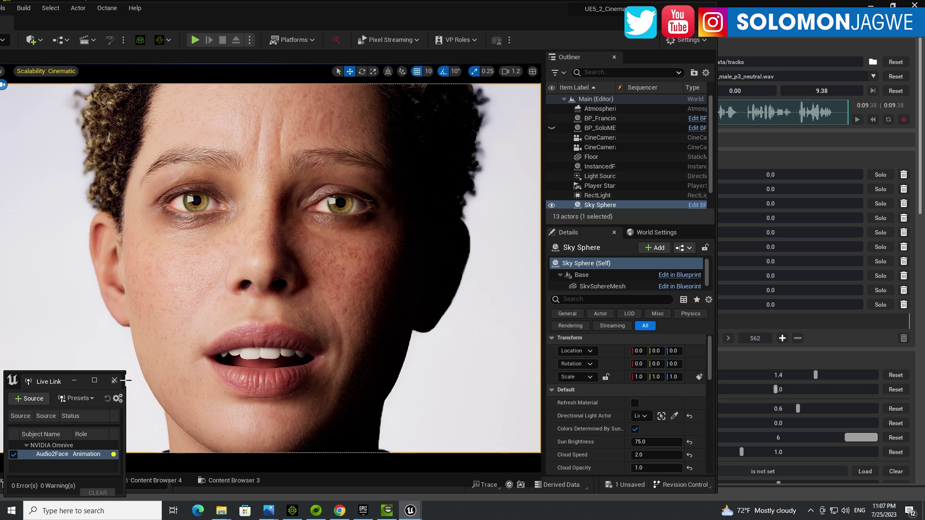
pyautogui.moveTo(125, 381); pyautogui.dragTo(399, 381)
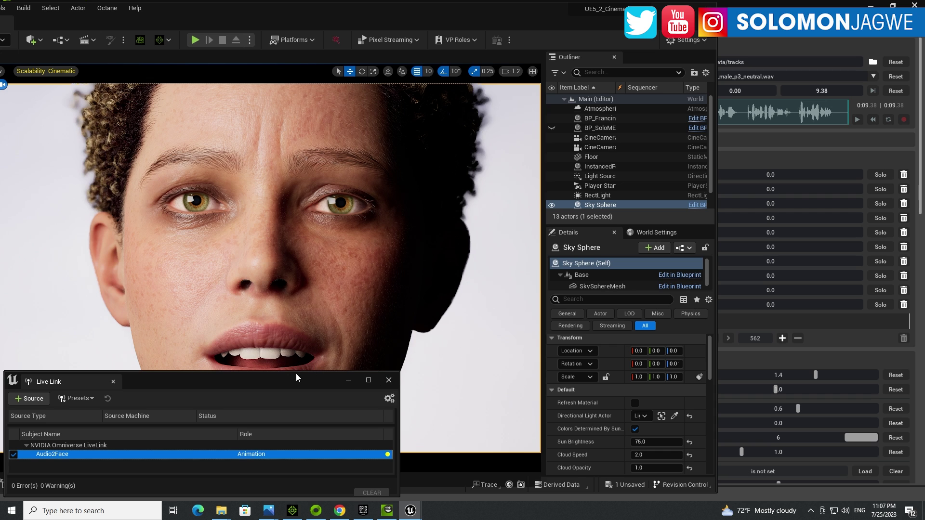
pyautogui.moveTo(296, 377); pyautogui.dragTo(346, 201)
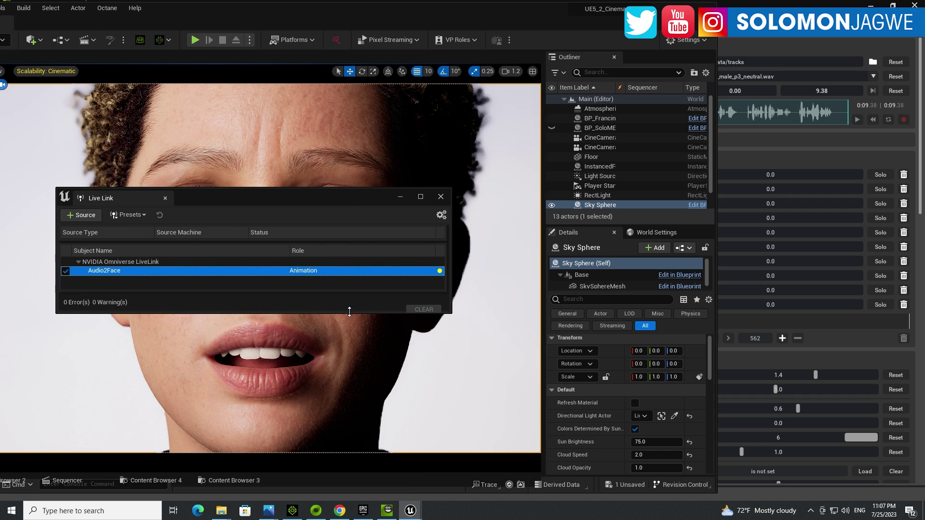
pyautogui.moveTo(349, 311); pyautogui.dragTo(349, 440)
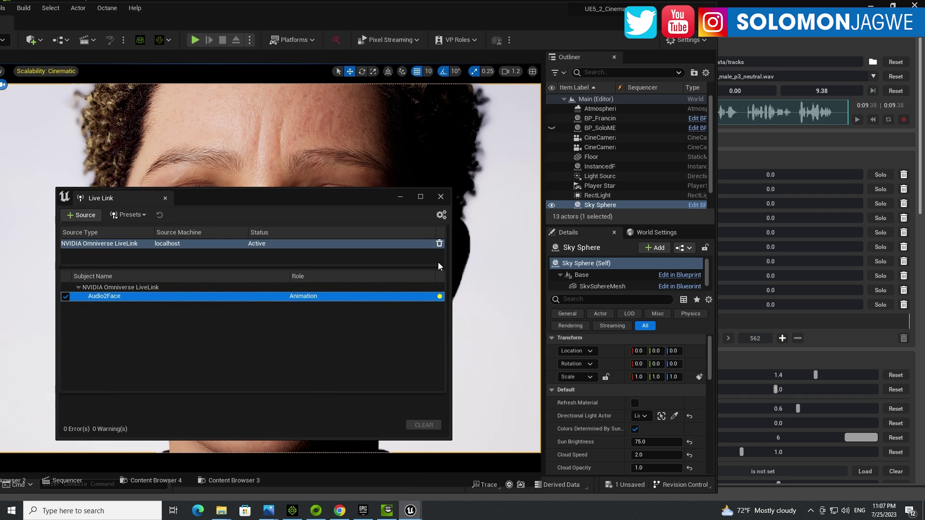
# Delete the old source and add a new NVIDIA Omniverse LiveLink source on localhost
pyautogui.click(439, 243)
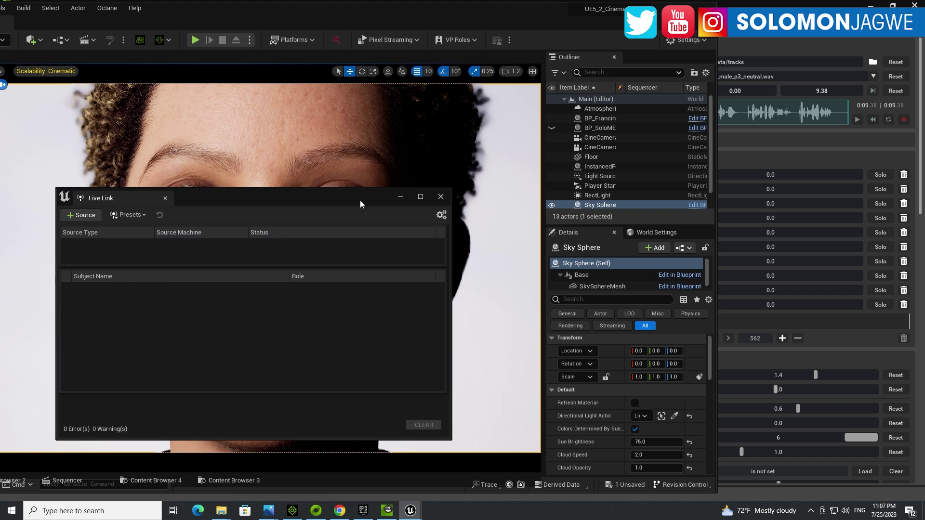
pyautogui.moveTo(357, 203); pyautogui.dragTo(763, 145)
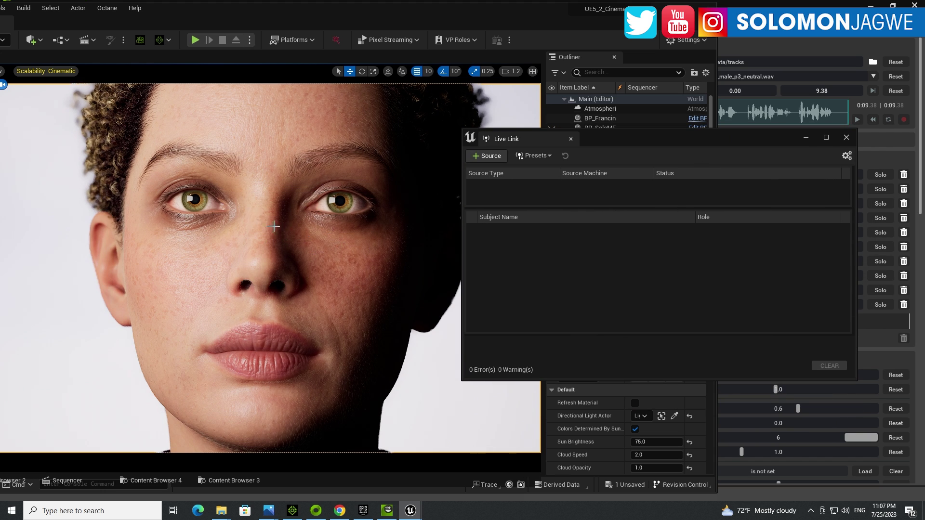
pyautogui.click(486, 159)
pyautogui.moveTo(507, 216)
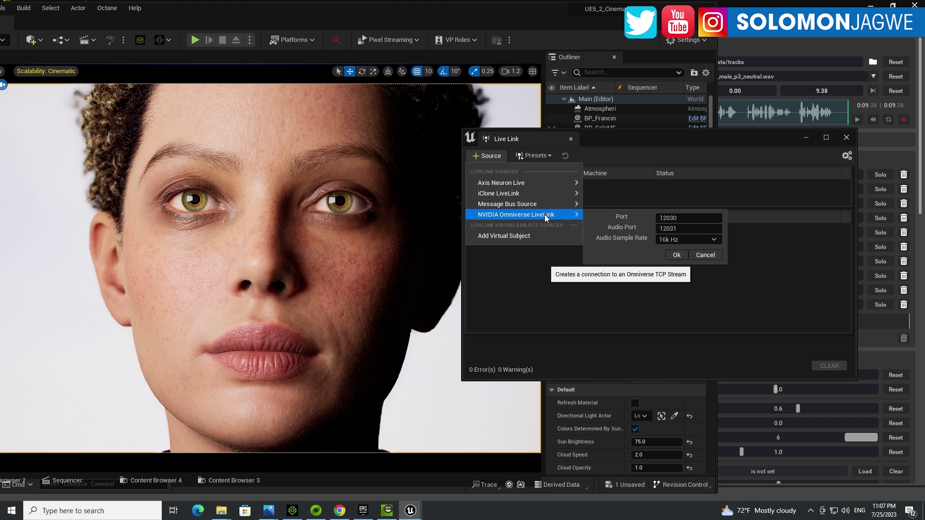
pyautogui.click(677, 255)
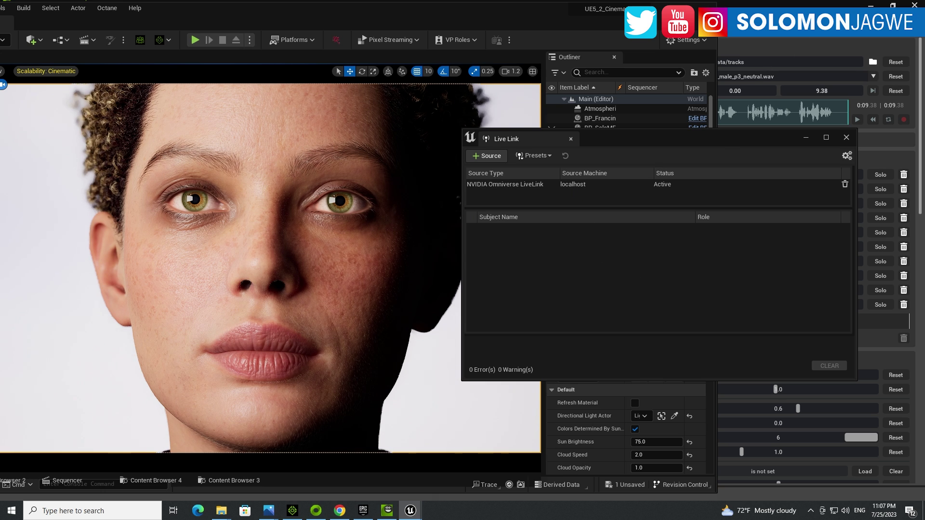
# Select StreamLivelink in Audio2Face's Stage tree and tick its Activate checkbox
pyautogui.hotkey('alt', 'Tab')
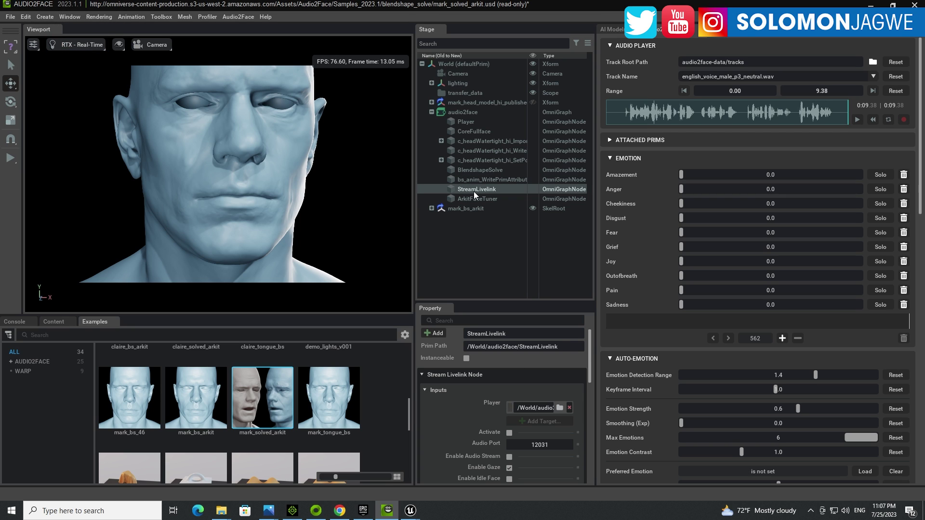
pyautogui.click(465, 113)
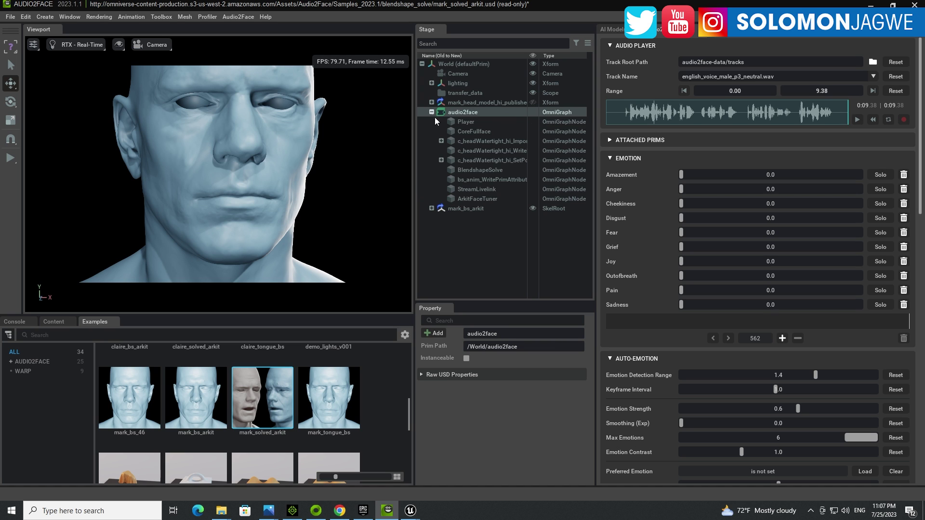
pyautogui.click(480, 188)
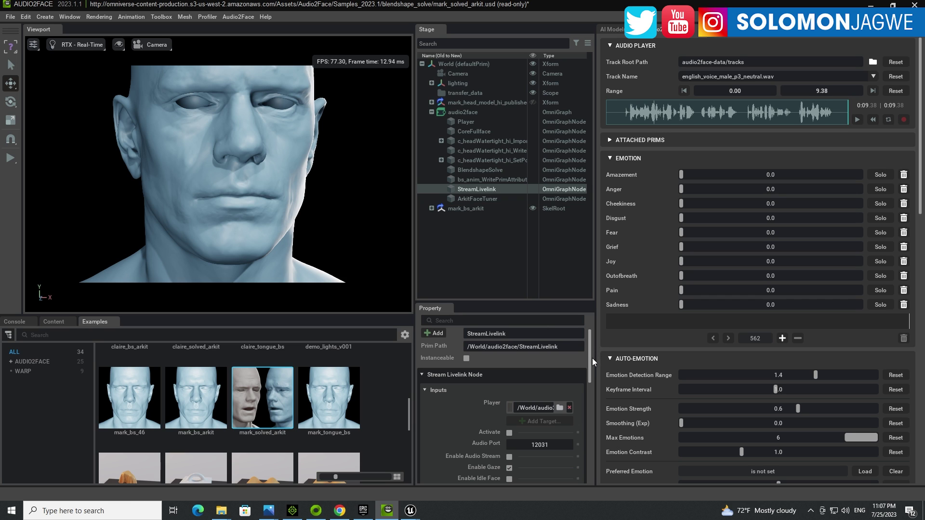
pyautogui.moveTo(589, 362); pyautogui.dragTo(535, 385)
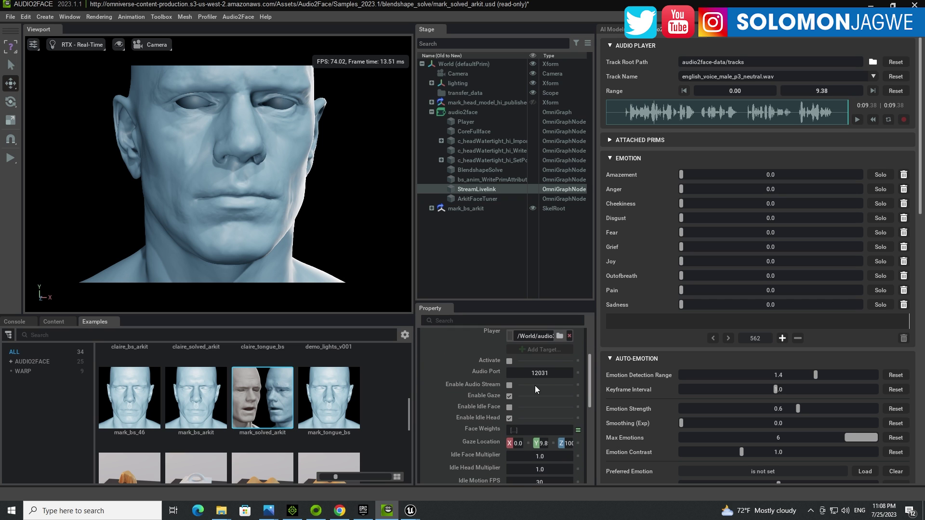
pyautogui.click(509, 361)
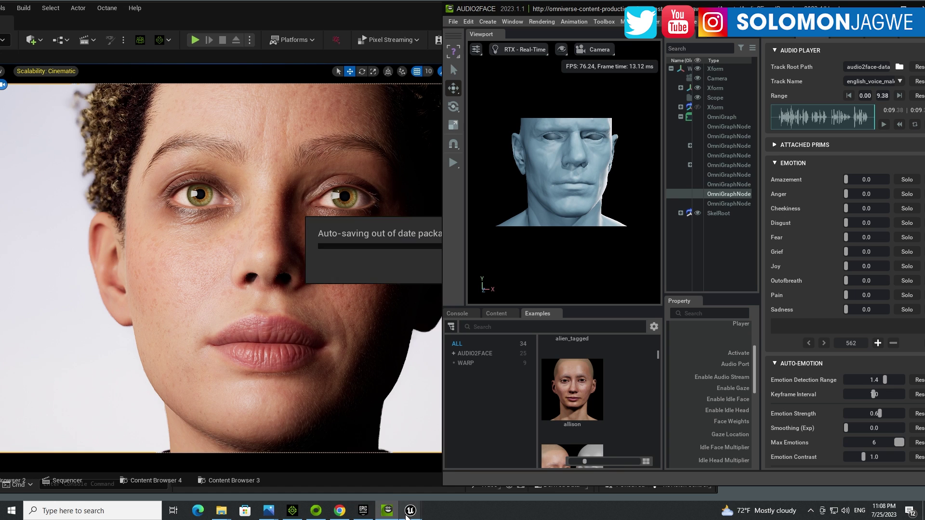
# Move the Live Link window aside, widen the Outliner label column, and select BP_FrancineCLOTH3
pyautogui.moveTo(409, 513)
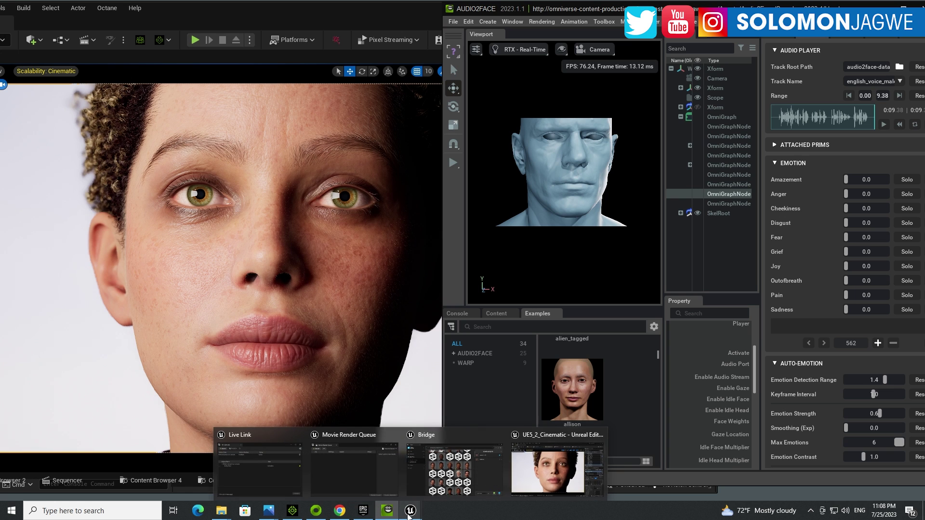
pyautogui.click(270, 438)
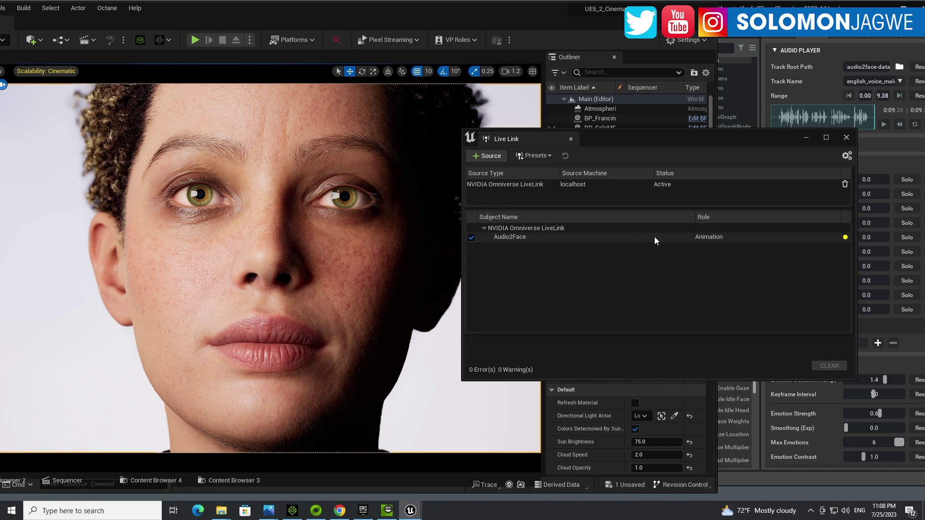
pyautogui.moveTo(646, 138); pyautogui.dragTo(206, 363)
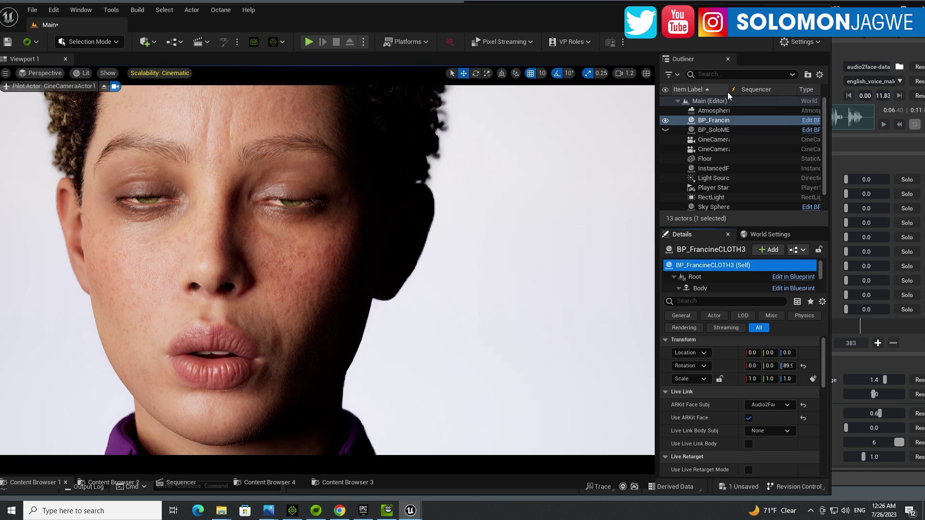
pyautogui.moveTo(730, 90); pyautogui.dragTo(766, 89)
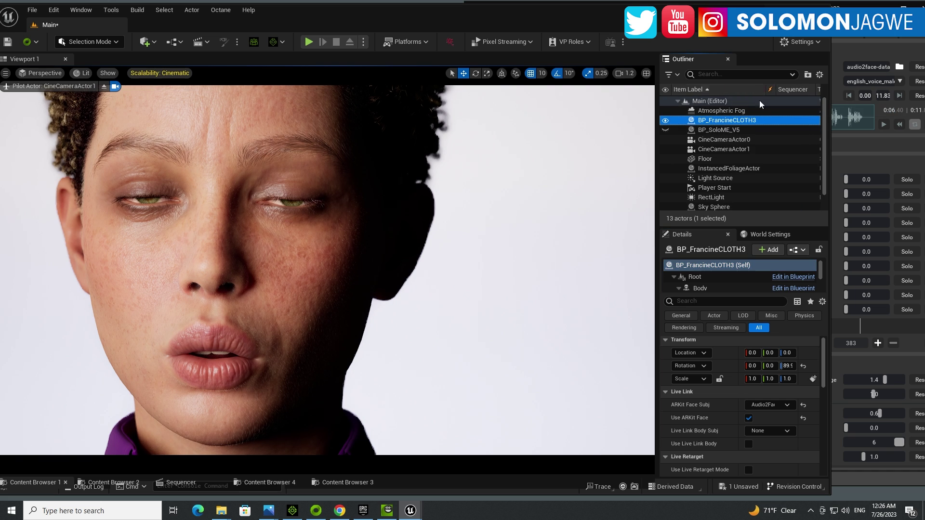
pyautogui.click(732, 121)
# Set ARKit Face Subj to Audio2Face, keeping Use ARKit Face checked
pyautogui.moveTo(828, 195); pyautogui.dragTo(827, 201)
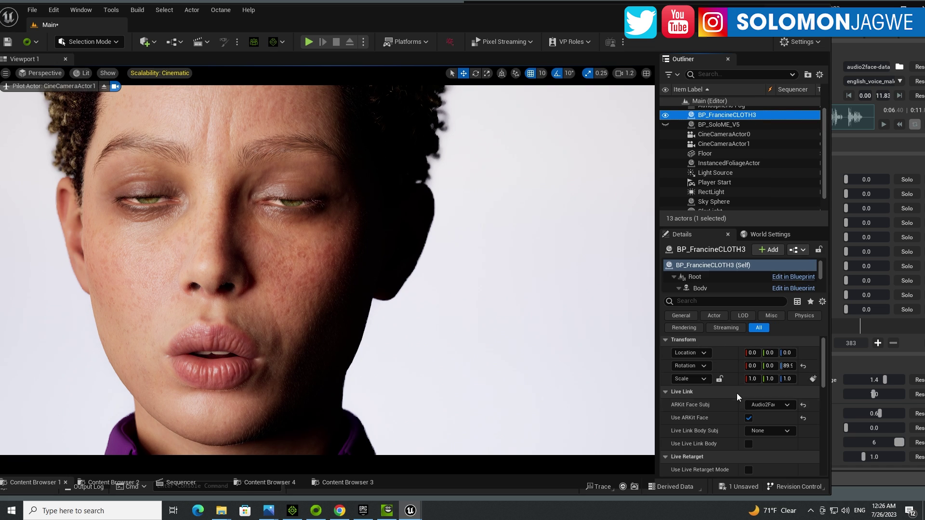
pyautogui.click(789, 407)
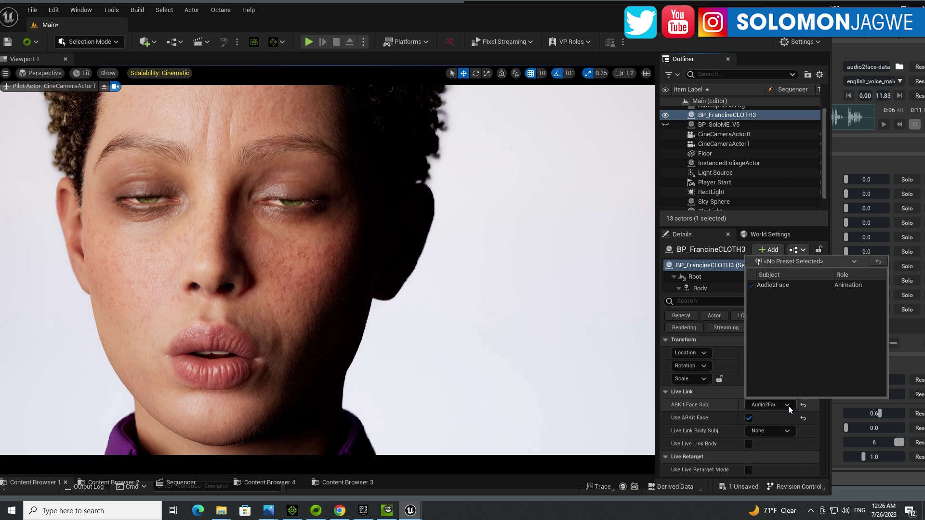
pyautogui.click(799, 286)
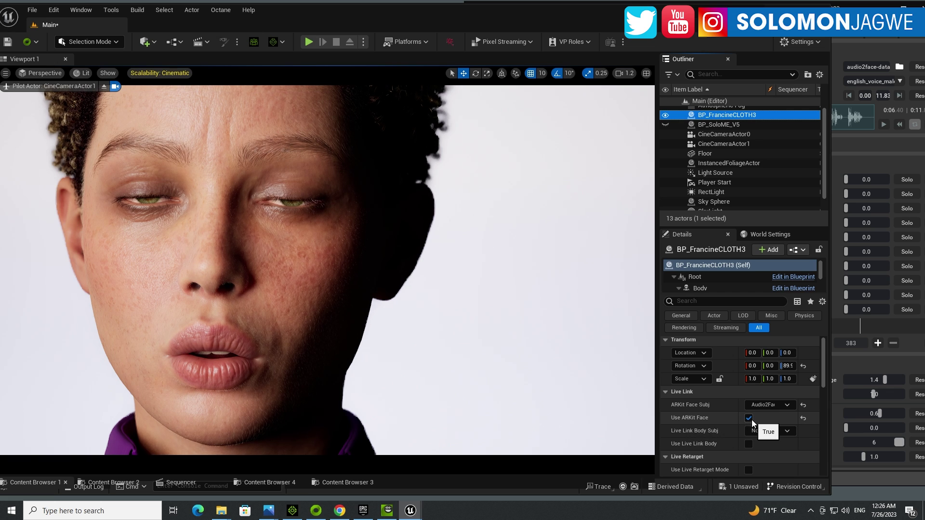
pyautogui.moveTo(824, 382)
pyautogui.mouseDown()
pyautogui.moveTo(824, 399)
pyautogui.moveTo(823, 380)
pyautogui.mouseUp()
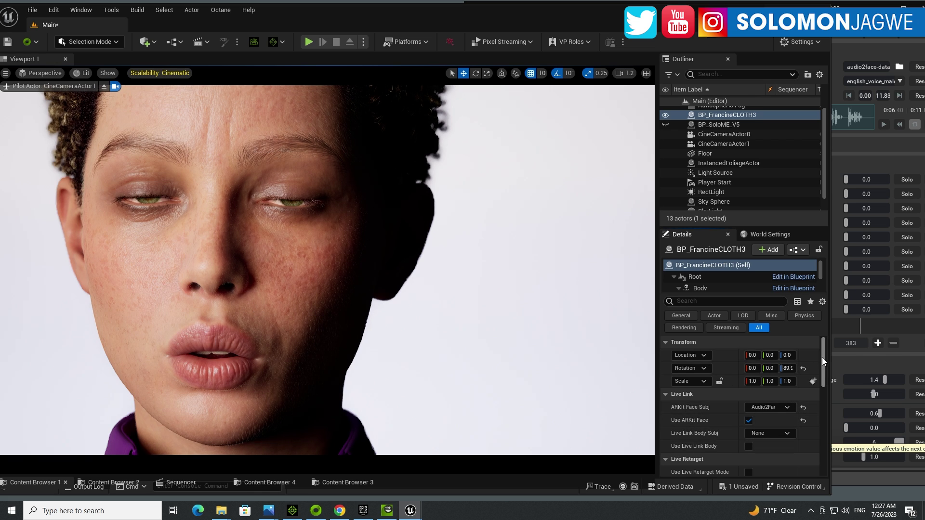
pyautogui.moveTo(822, 357); pyautogui.dragTo(823, 365)
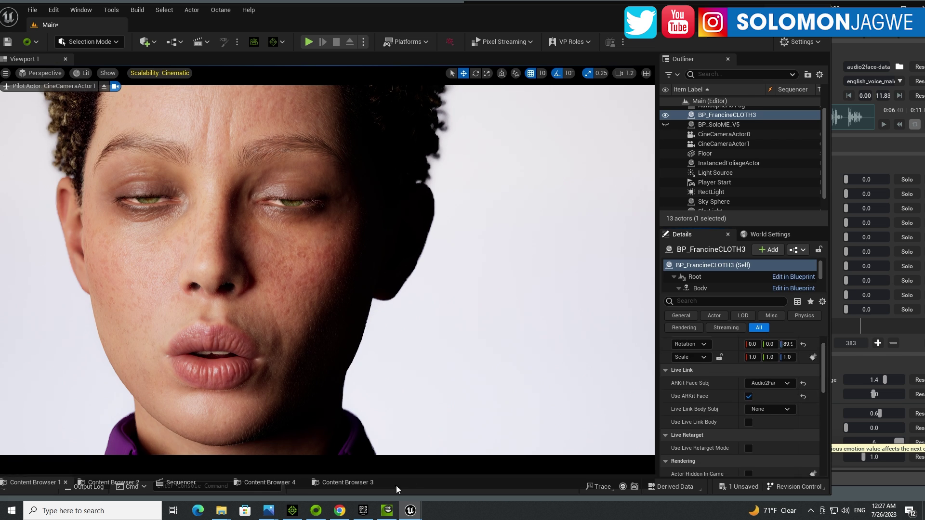
# Play a short stretch of the English voice track in Audio2Face, then pause
pyautogui.click(388, 511)
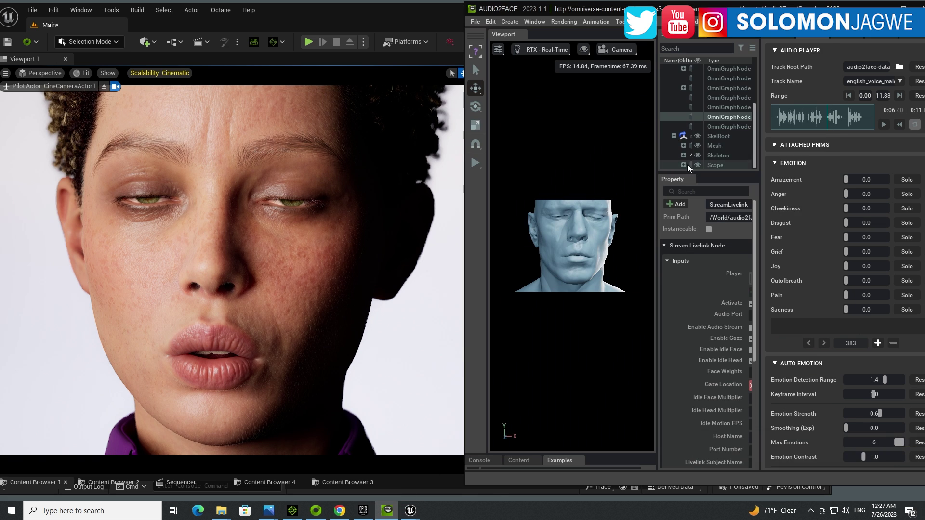
pyautogui.click(883, 124)
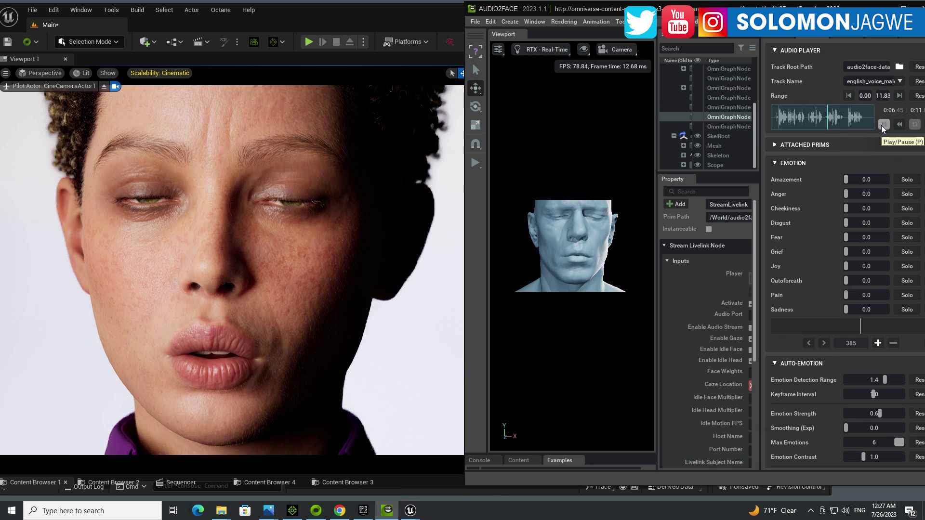
pyautogui.click(883, 125)
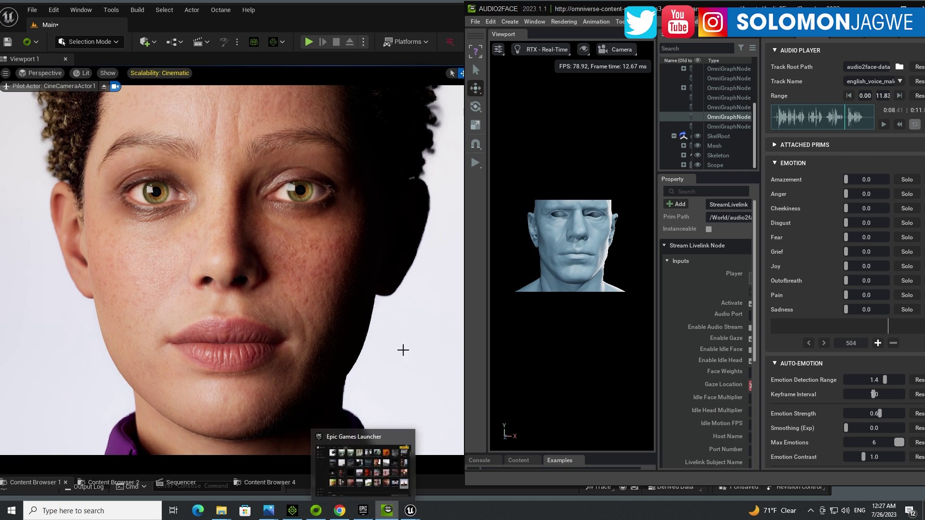
# Back in Unreal, re-pick Audio2Face in the ARKit Face Subj dropdown
pyautogui.click(429, 29)
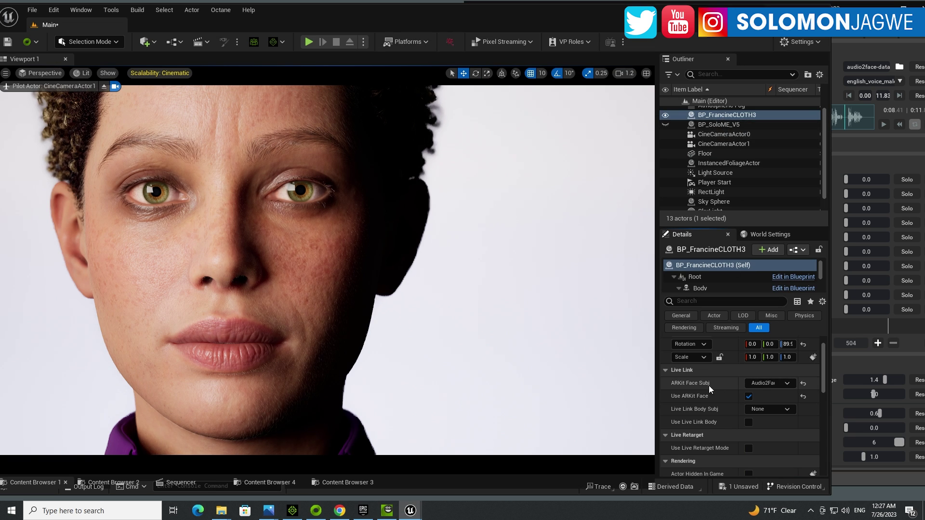
pyautogui.click(769, 384)
pyautogui.click(787, 384)
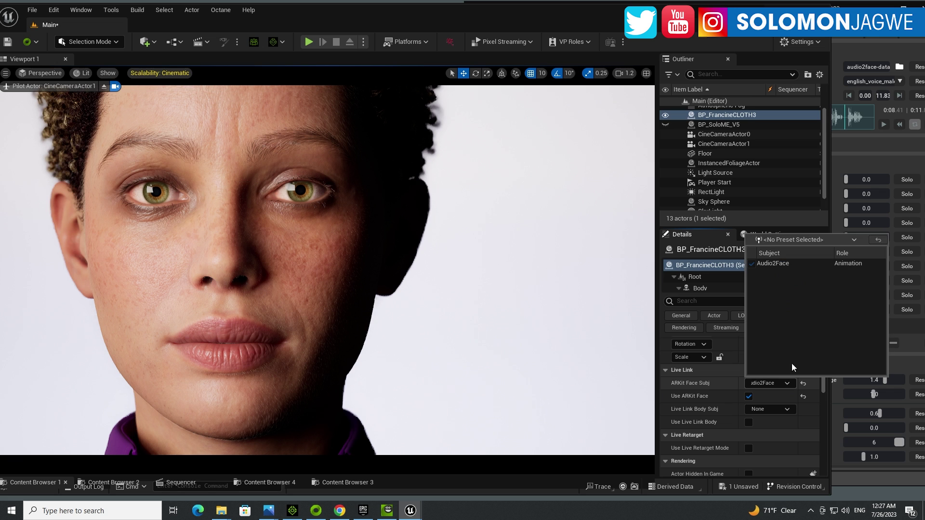
pyautogui.click(797, 265)
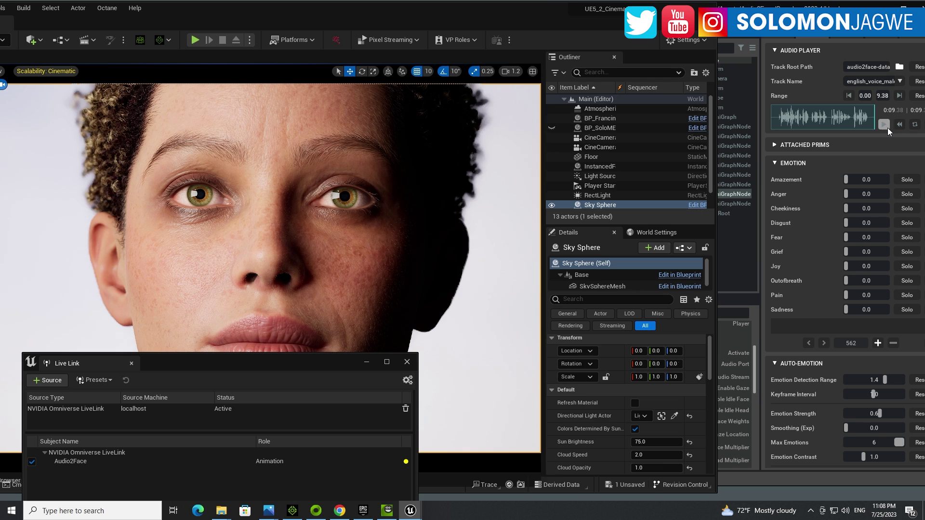
# Play the English voice track with looping enabled, restarting from 0:00
pyautogui.click(887, 129)
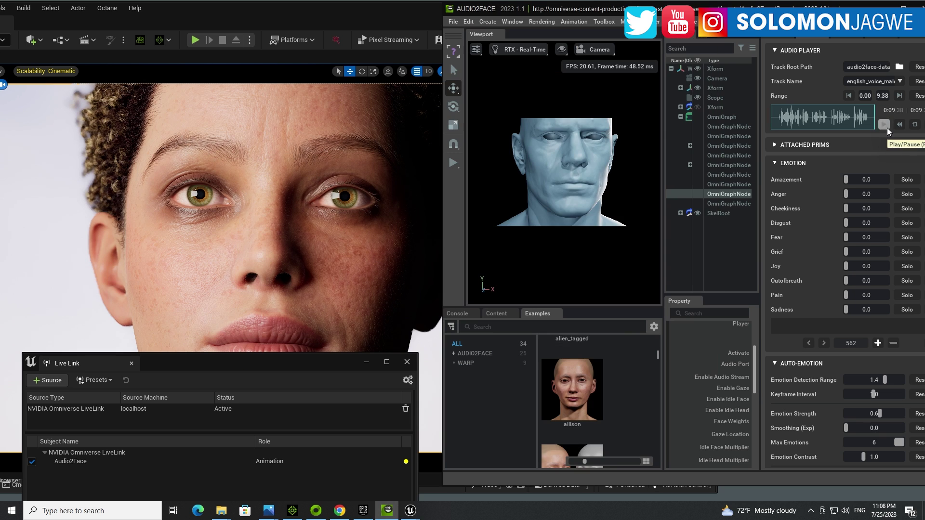
pyautogui.moveTo(315, 362); pyautogui.dragTo(683, 368)
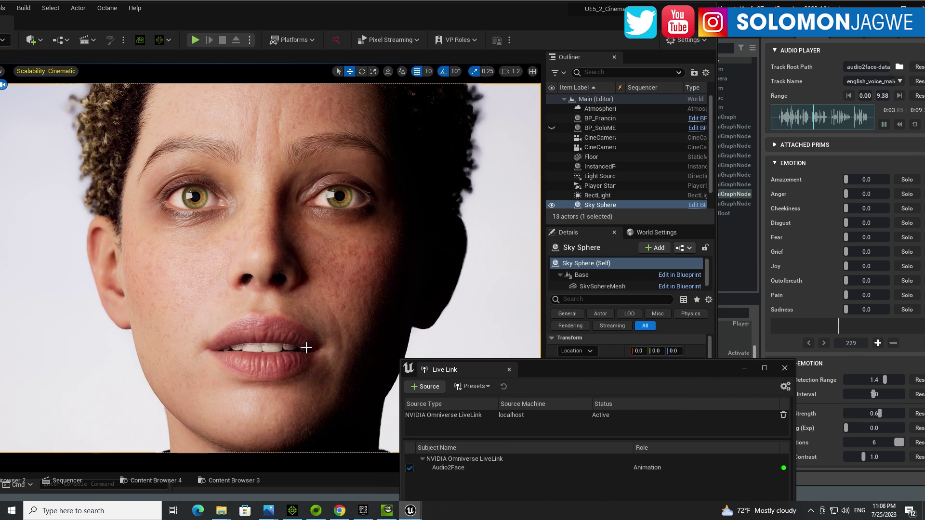
pyautogui.click(805, 4)
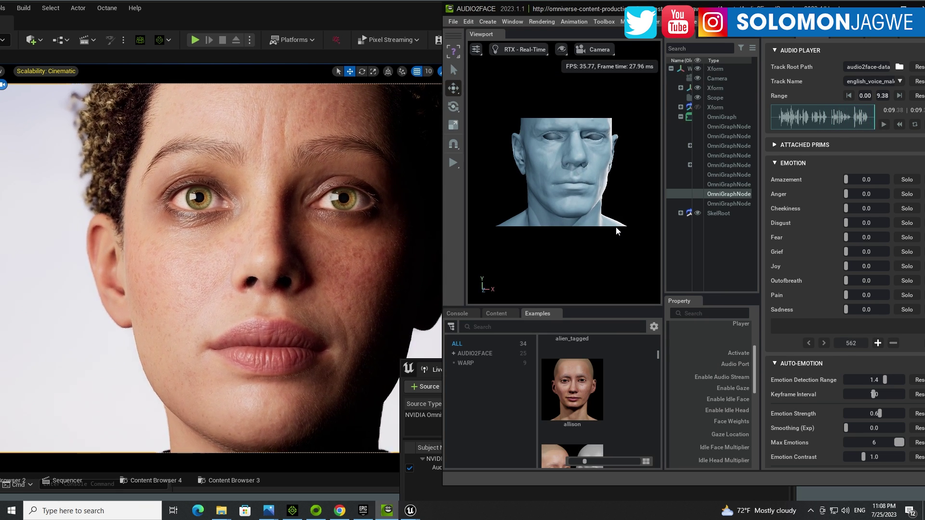
pyautogui.click(915, 125)
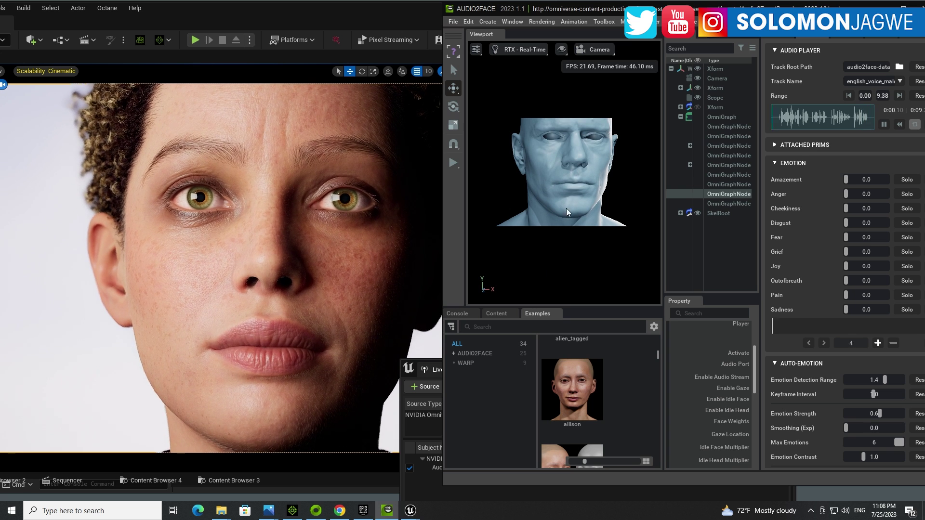
# Drag the splitters to enlarge the Stage and Property panels for StreamLivelink
pyautogui.moveTo(663, 181); pyautogui.dragTo(625, 181)
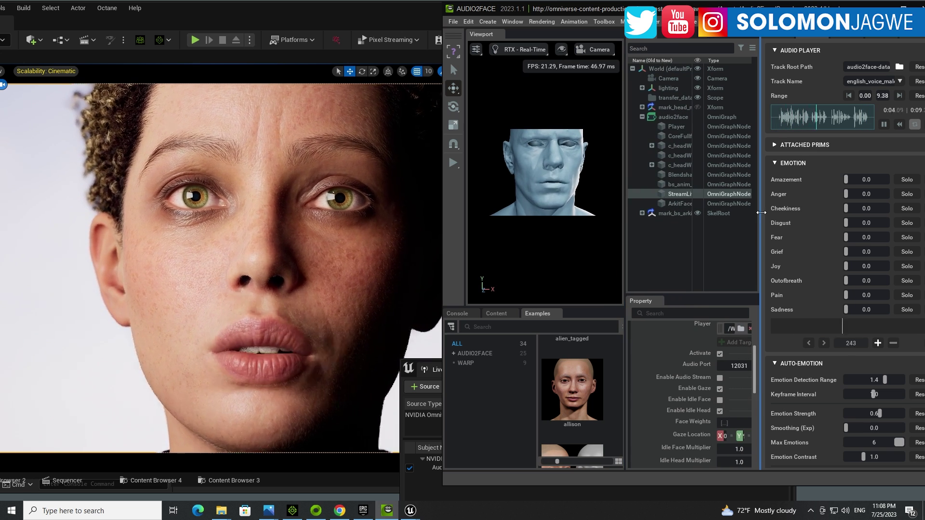
pyautogui.moveTo(761, 212); pyautogui.dragTo(845, 212)
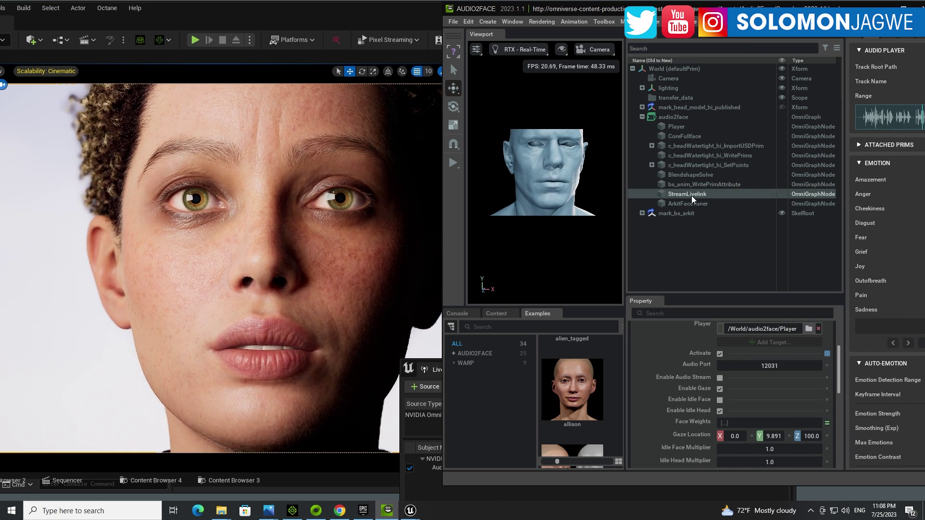
pyautogui.moveTo(706, 296); pyautogui.dragTo(706, 172)
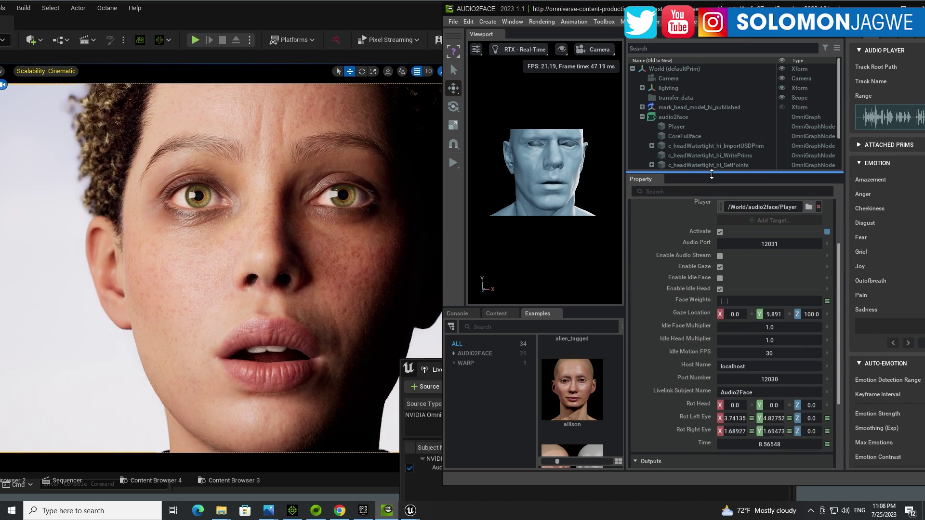
# Toggle Enable Gaze off and back on, widen the Audio Player, and pause playback
pyautogui.click(719, 267)
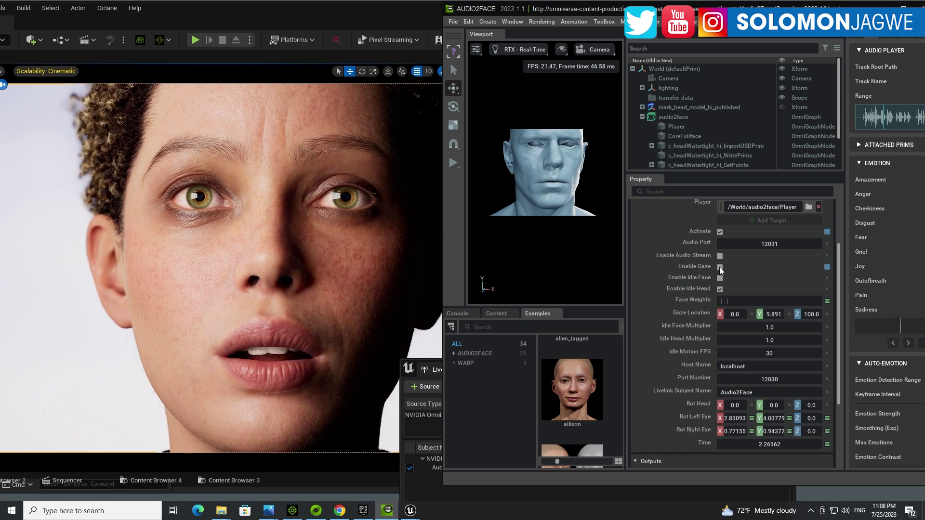
pyautogui.click(719, 267)
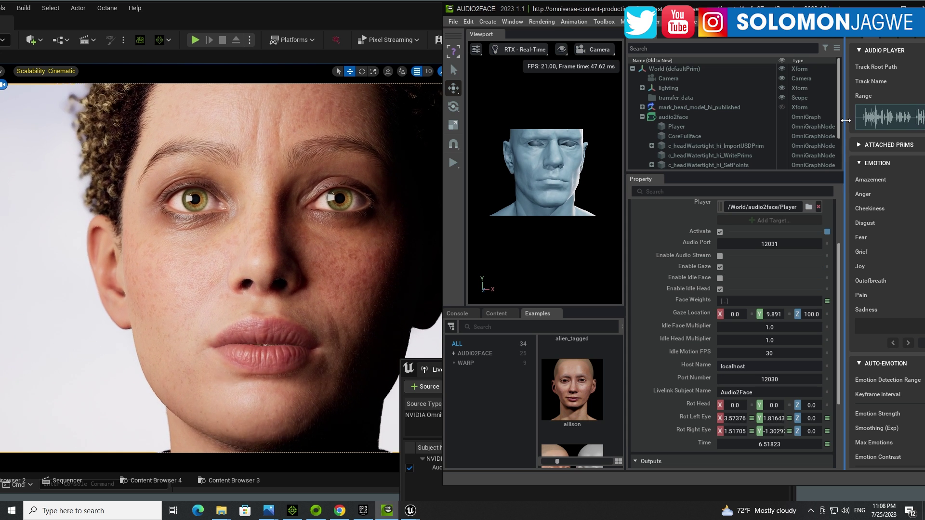
pyautogui.moveTo(848, 120); pyautogui.dragTo(783, 123)
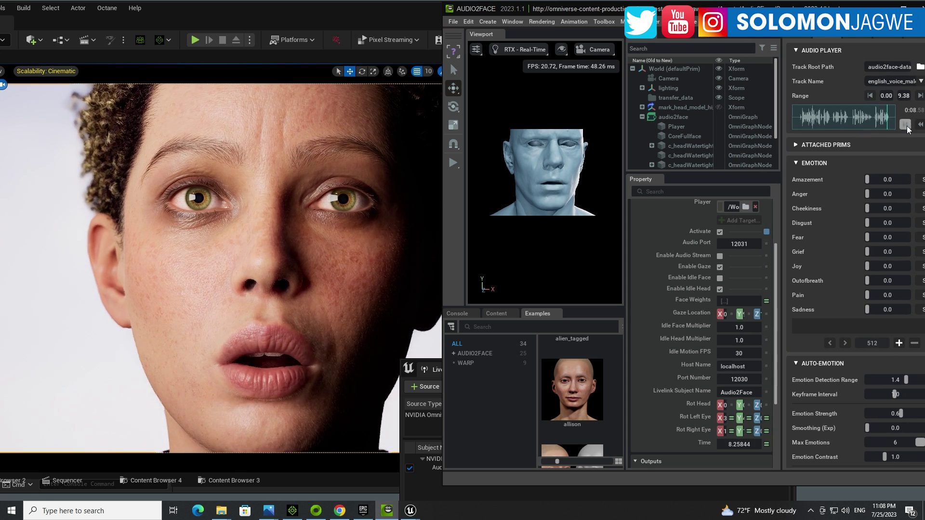
pyautogui.click(905, 125)
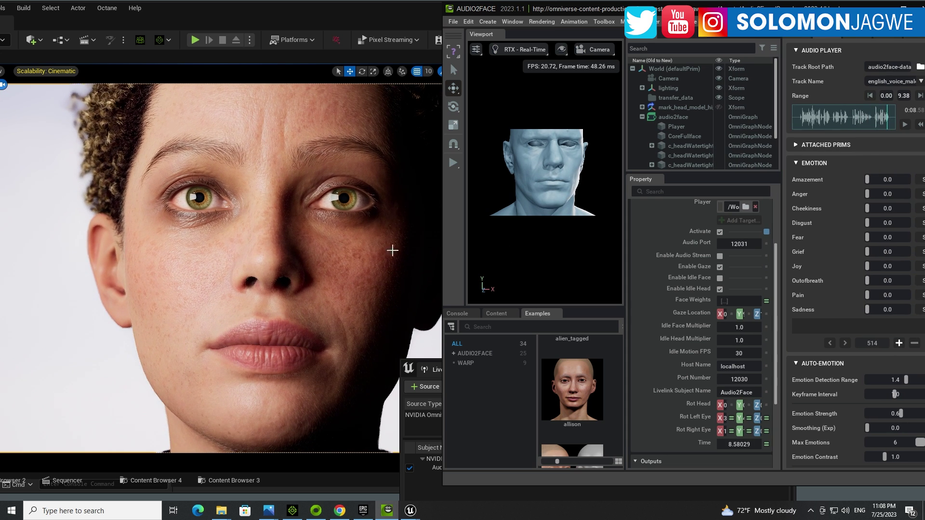
# Switch to Unreal and zoom the viewport out and back in on Francine's face
pyautogui.click(303, 249)
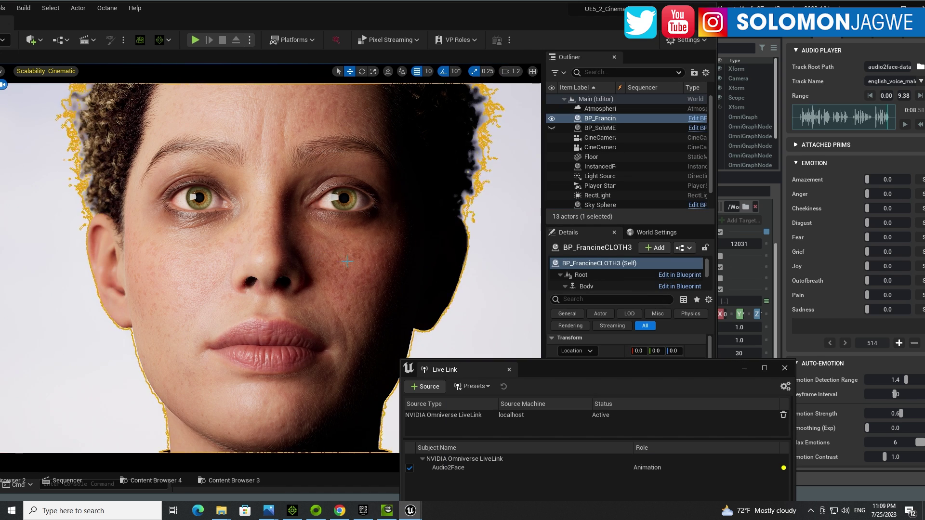
pyautogui.scroll(3, 336, 260)
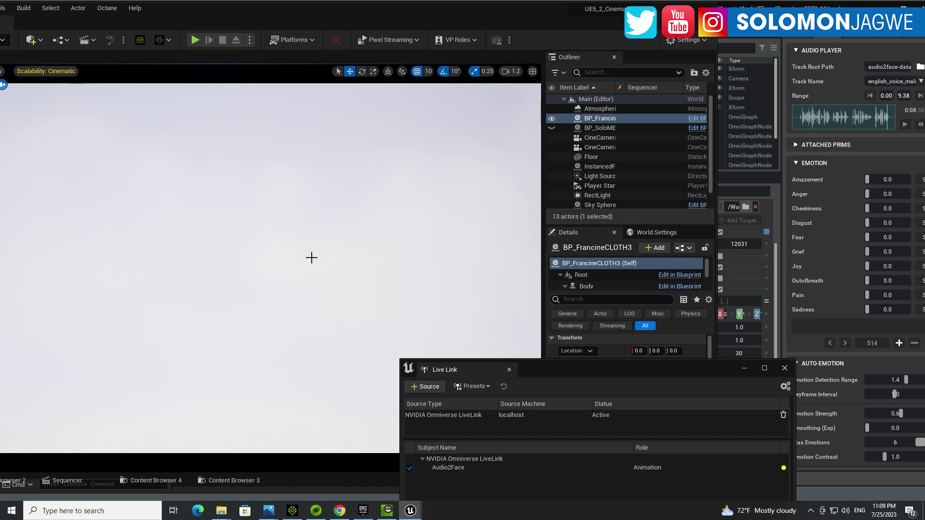
pyautogui.scroll(-5, 310, 259)
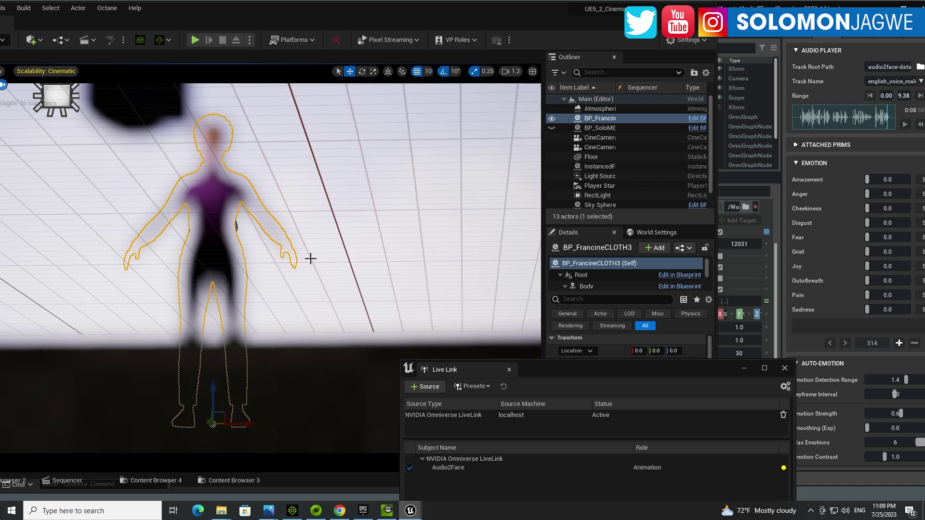
pyautogui.scroll(3, 226, 183)
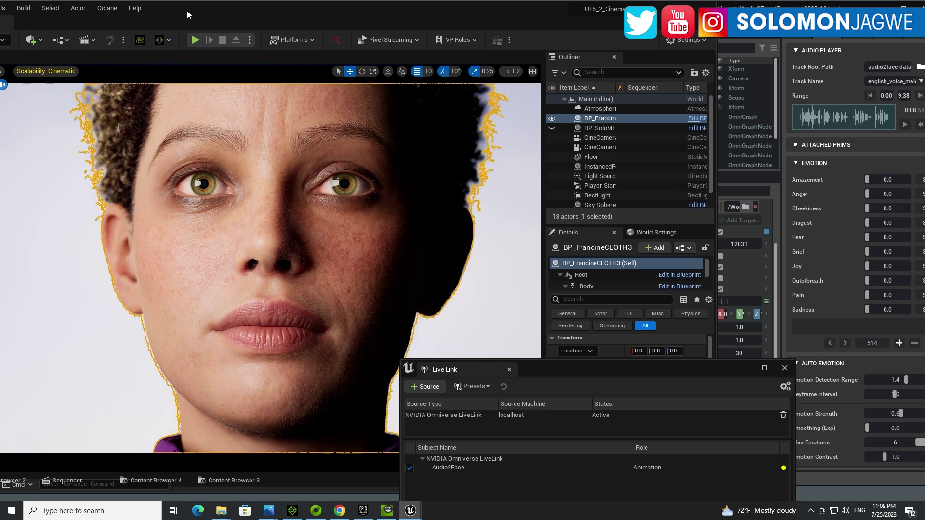
# Enable 'Orbit camera around selection' in Editor Preferences, then orbit to a three-quarter face view
pyautogui.moveTo(186, 11); pyautogui.dragTo(302, 13)
pyautogui.click(56, 12)
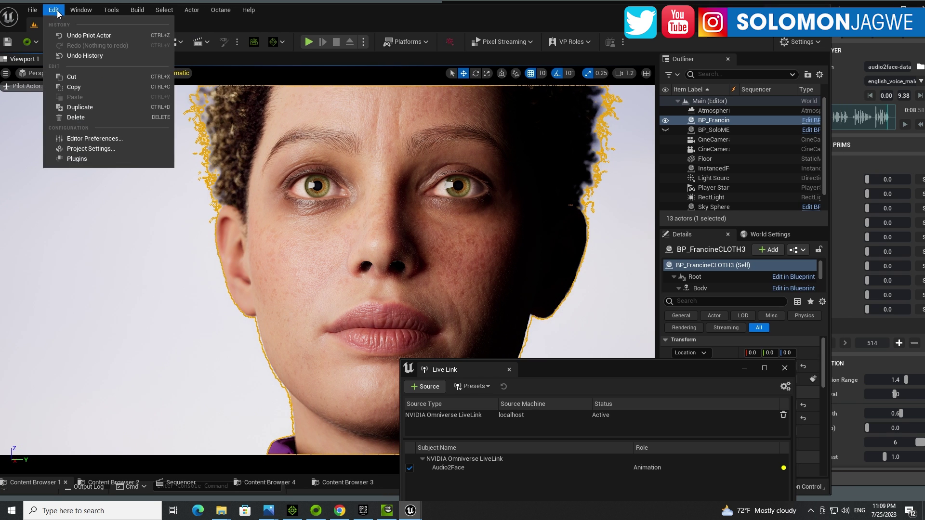
pyautogui.click(89, 140)
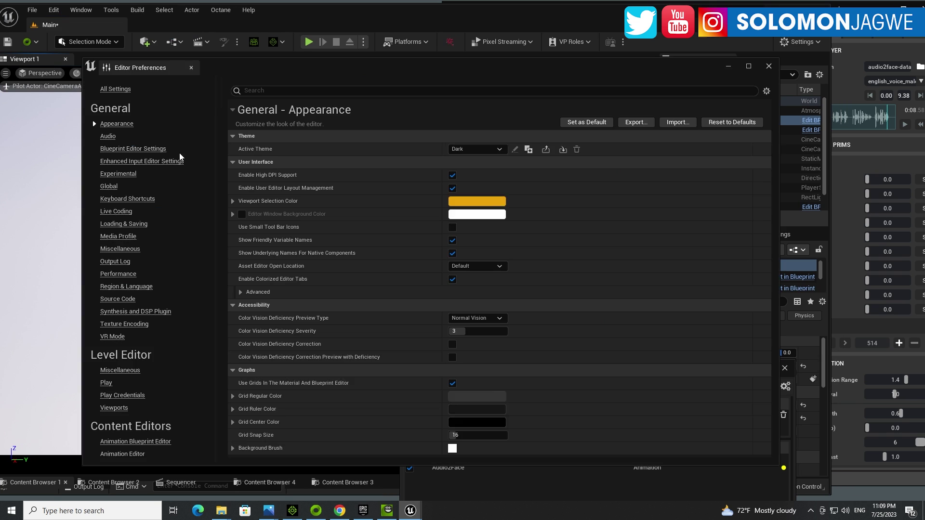
pyautogui.write('orbit')
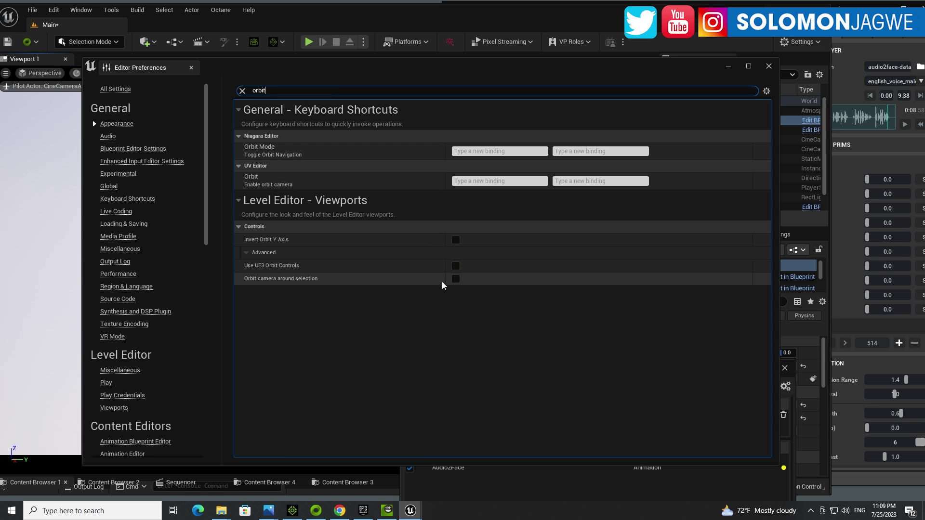
pyautogui.click(456, 279)
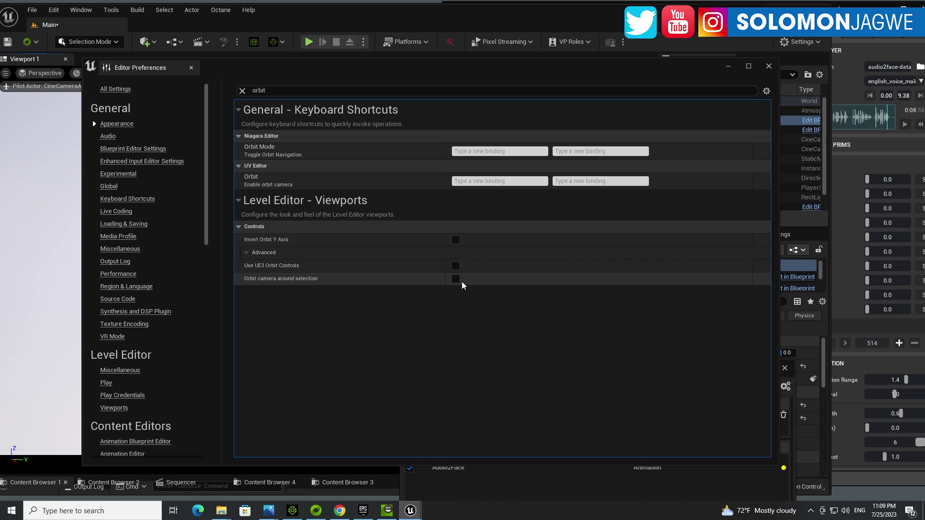
pyautogui.click(769, 66)
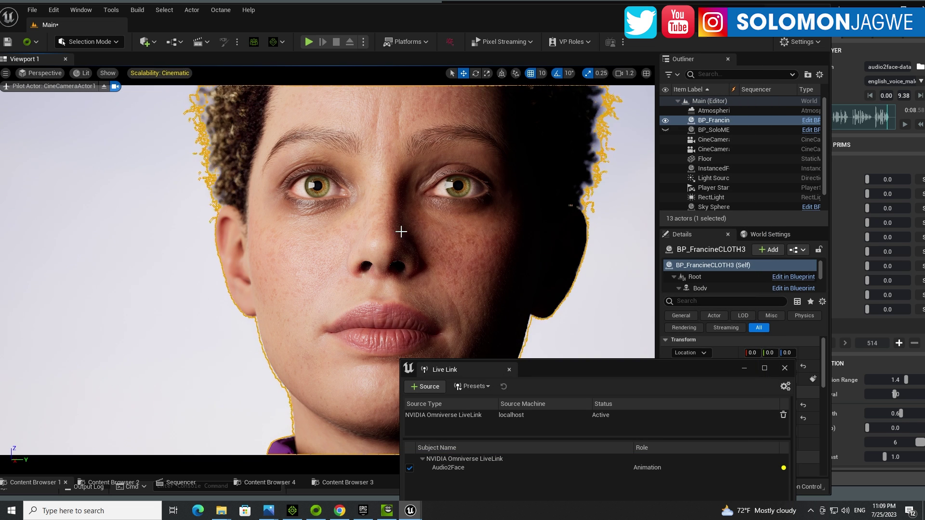
pyautogui.moveTo(366, 241)
pyautogui.keyDown('alt'); pyautogui.mouseDown()
pyautogui.moveTo(294, 244)
pyautogui.moveTo(391, 242)
pyautogui.moveTo(364, 241)
pyautogui.mouseUp(); pyautogui.keyUp('alt')
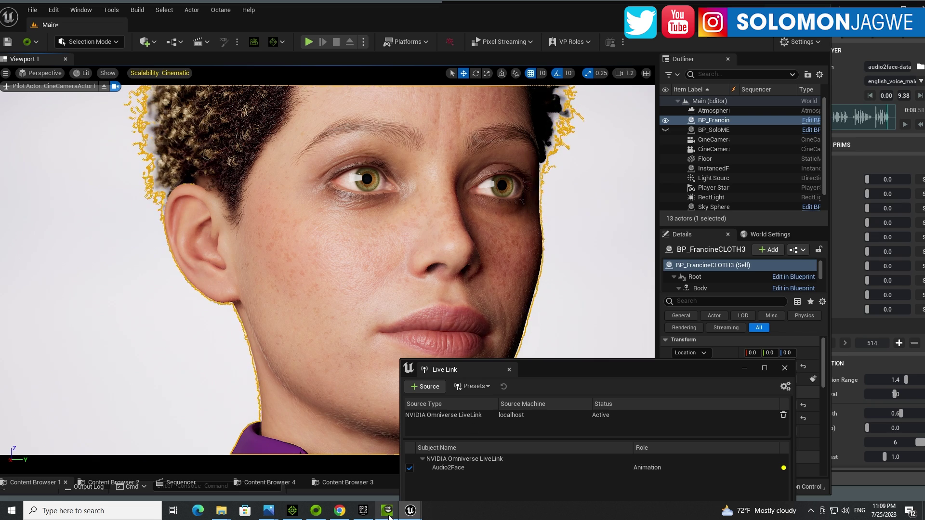
pyautogui.moveTo(389, 517)
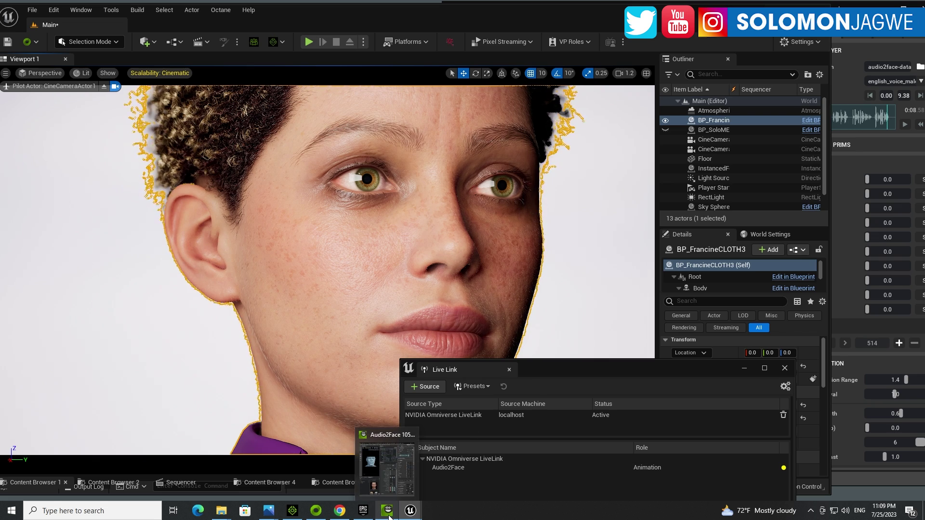
pyautogui.click(383, 436)
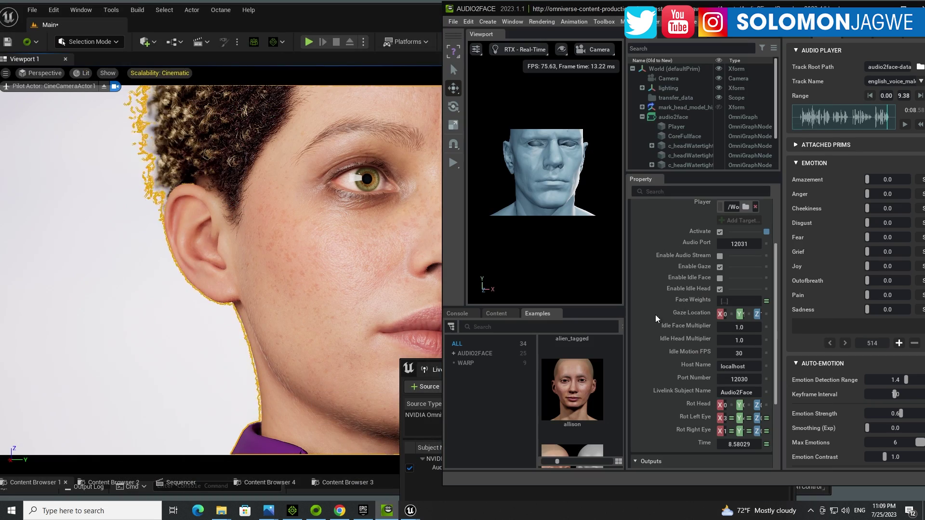
pyautogui.scroll(-3, 712, 123)
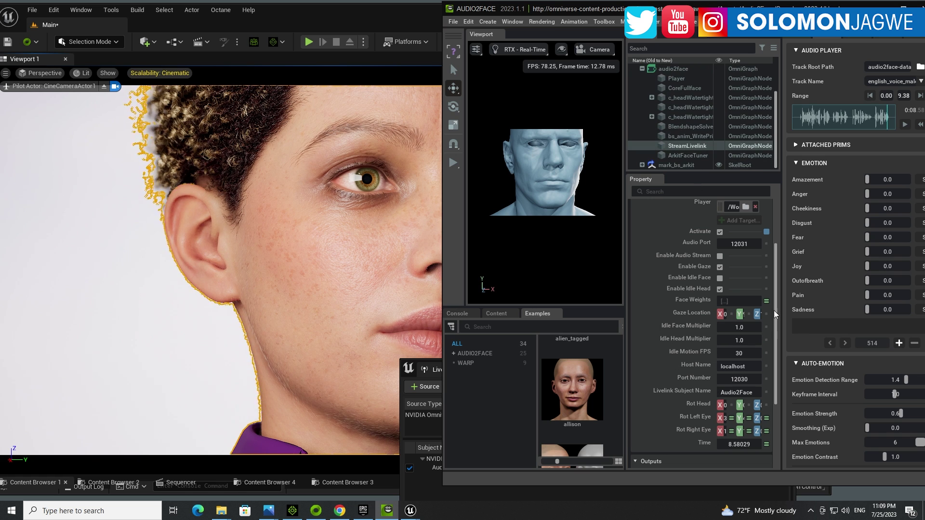
pyautogui.click(720, 268)
pyautogui.click(719, 267)
pyautogui.click(720, 267)
pyautogui.click(720, 267)
pyautogui.click(544, 179)
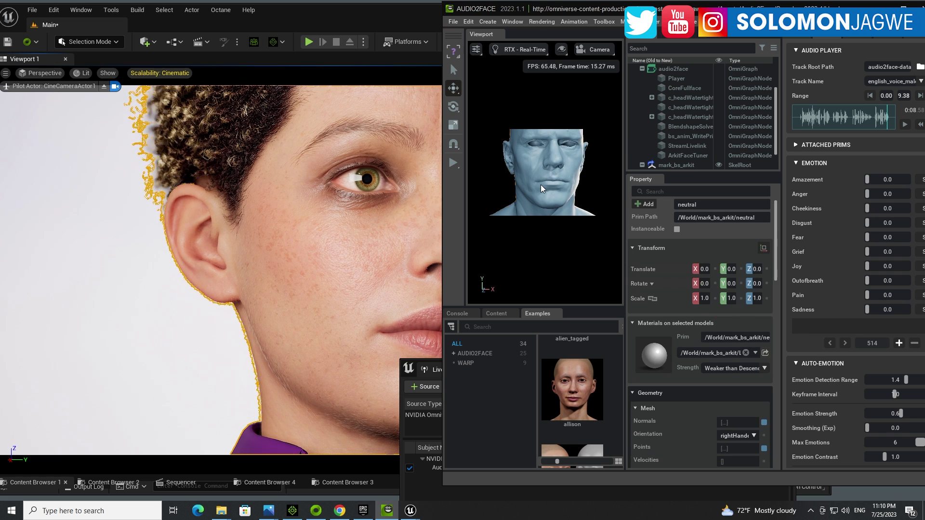
pyautogui.keyDown('alt'); pyautogui.moveTo(553, 185); pyautogui.dragTo(571, 184); pyautogui.keyUp('alt')
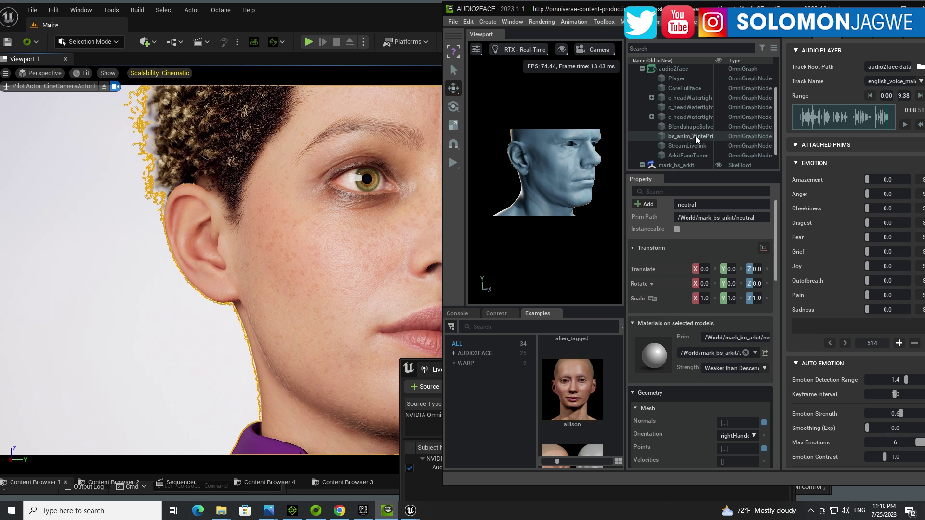
pyautogui.scroll(-3, 695, 138)
pyautogui.click(690, 119)
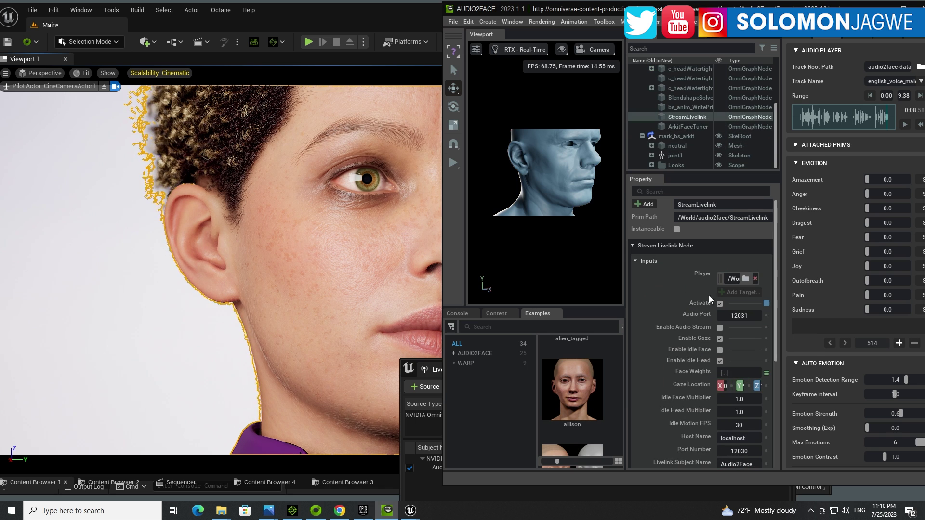
pyautogui.click(719, 339)
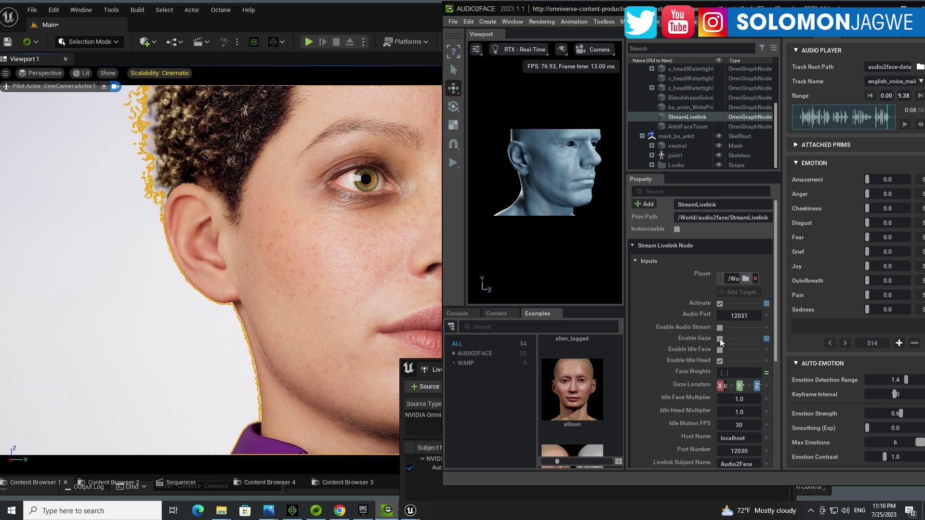
pyautogui.click(720, 339)
# Orbit the camera back onto the face and press G to switch to Game View
pyautogui.click(389, 255)
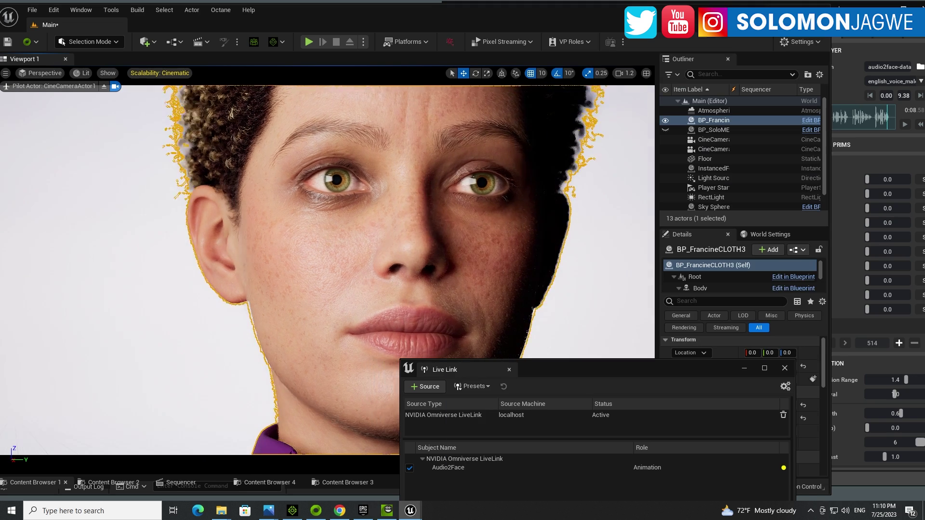
pyautogui.moveTo(388, 255); pyautogui.dragTo(395, 193, button='right')
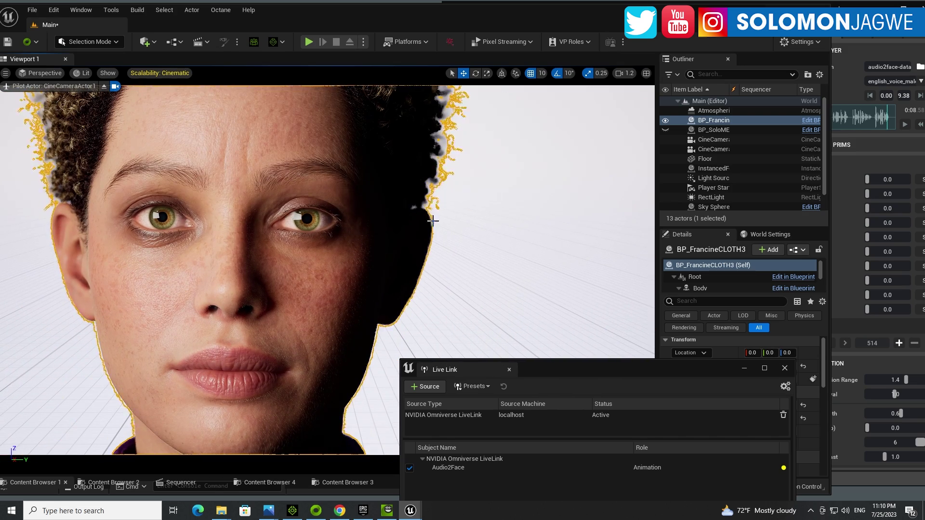
pyautogui.press('g')
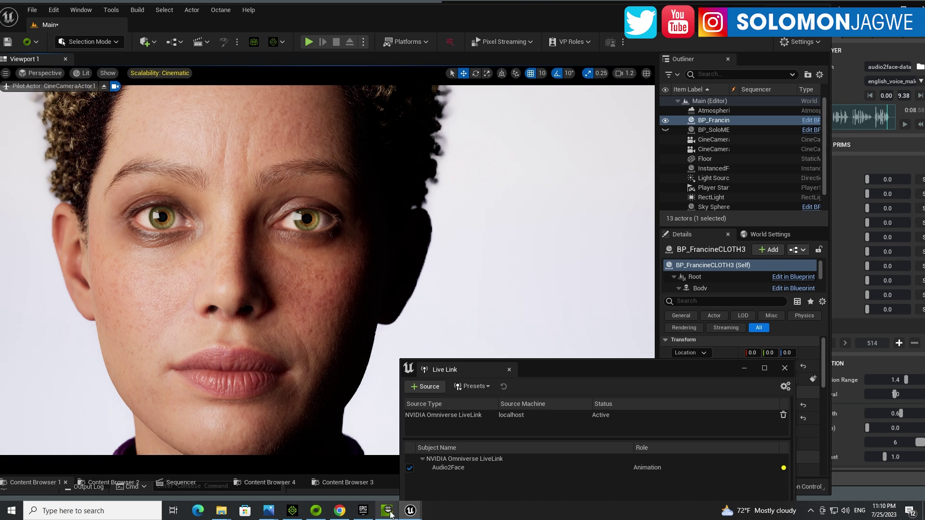
# Back in Audio2Face, turn Enable Gaze off and on again to test gaze streaming
pyautogui.click(388, 512)
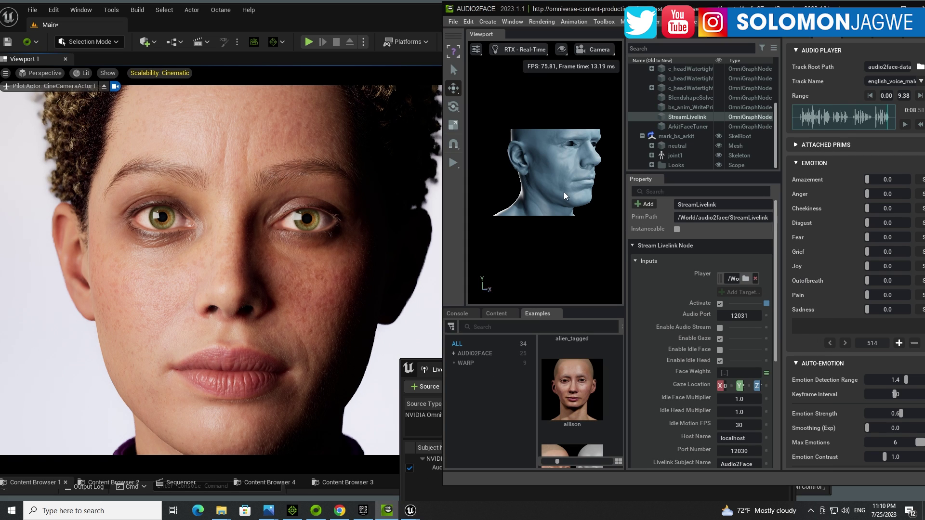
pyautogui.keyDown('alt'); pyautogui.moveTo(592, 193); pyautogui.dragTo(553, 188); pyautogui.keyUp('alt')
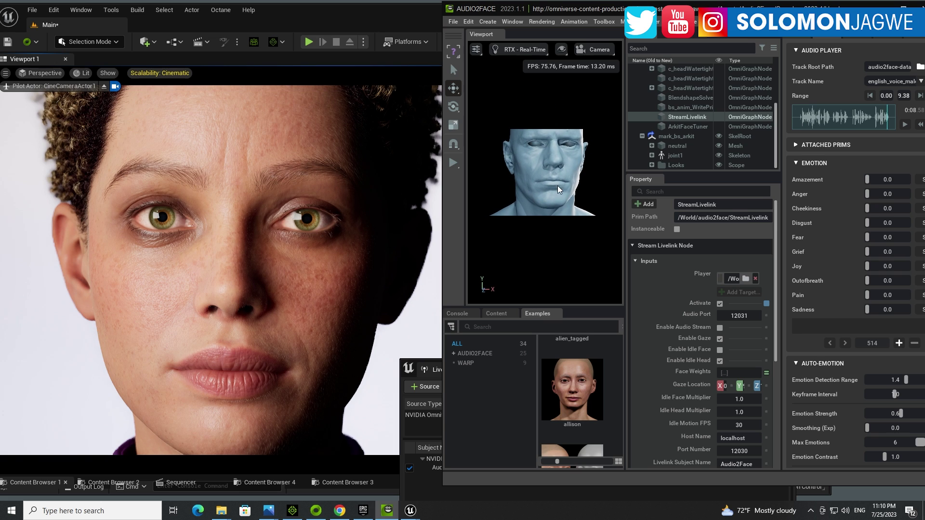
pyautogui.click(720, 339)
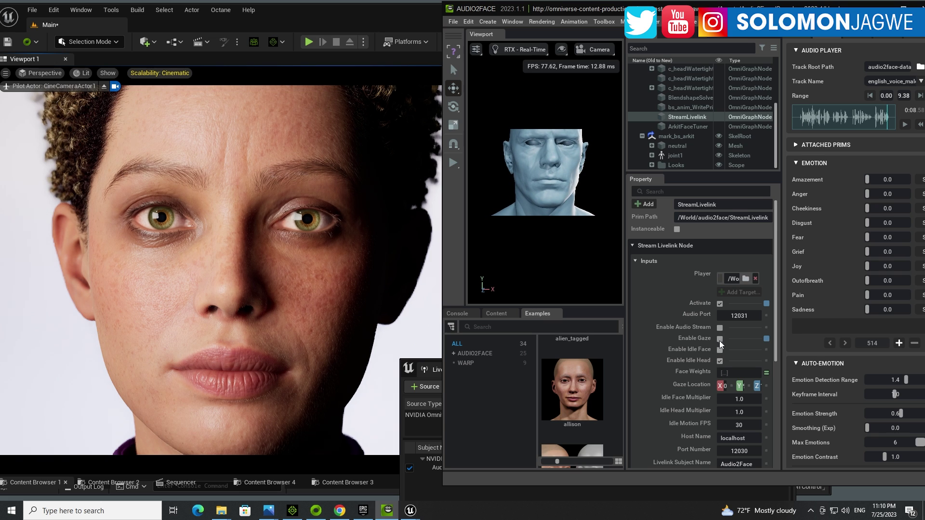
pyautogui.click(720, 339)
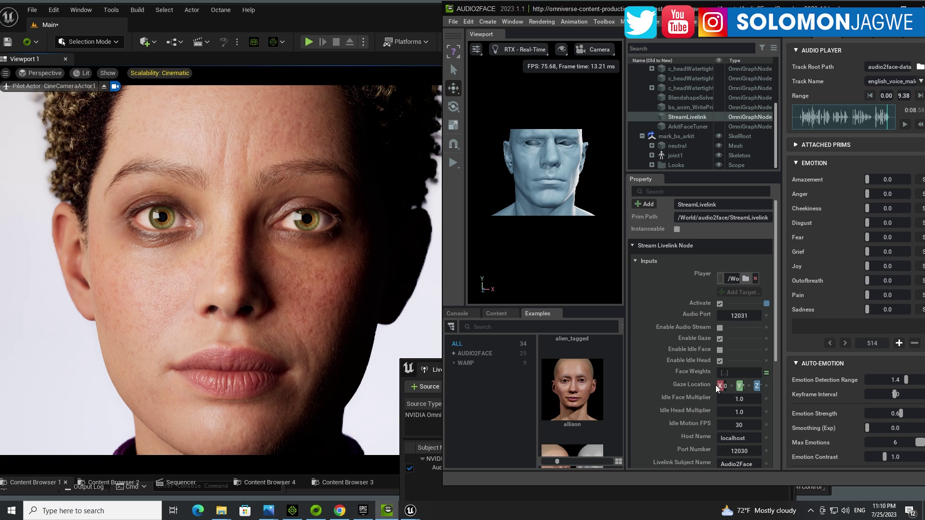
# Preview a Gaze Location Y offset of -32.7 during audio playback, then reset Y to 0
pyautogui.moveTo(781, 335); pyautogui.dragTo(855, 337)
pyautogui.moveTo(781, 390); pyautogui.dragTo(574, 393)
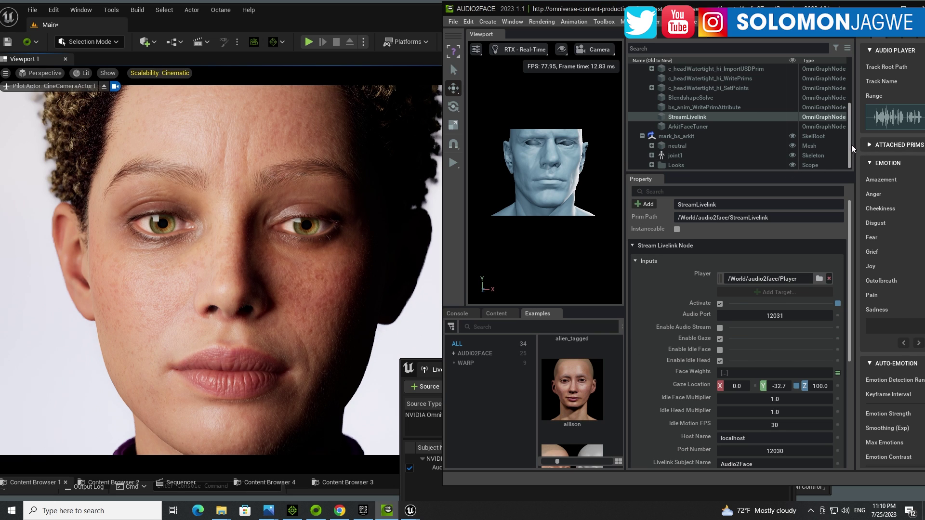
pyautogui.moveTo(855, 145); pyautogui.dragTo(798, 147)
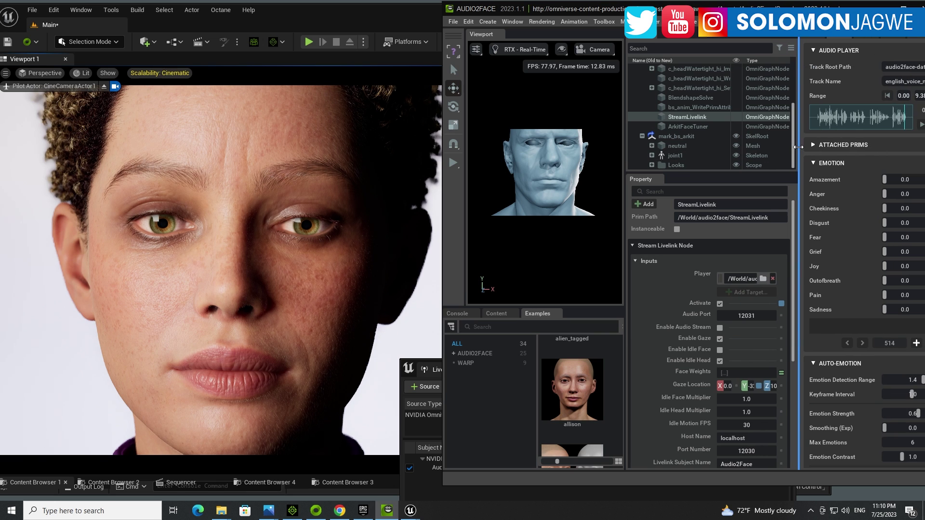
pyautogui.click(922, 125)
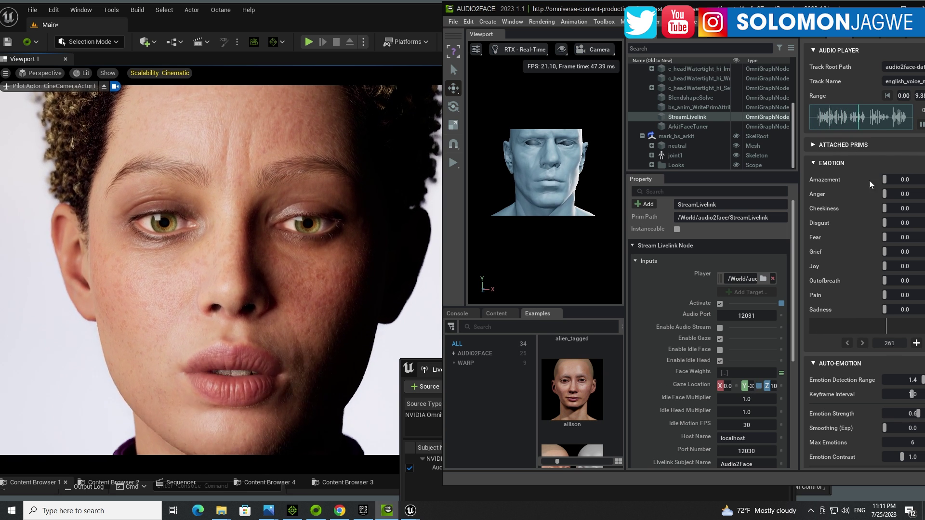
pyautogui.click(920, 124)
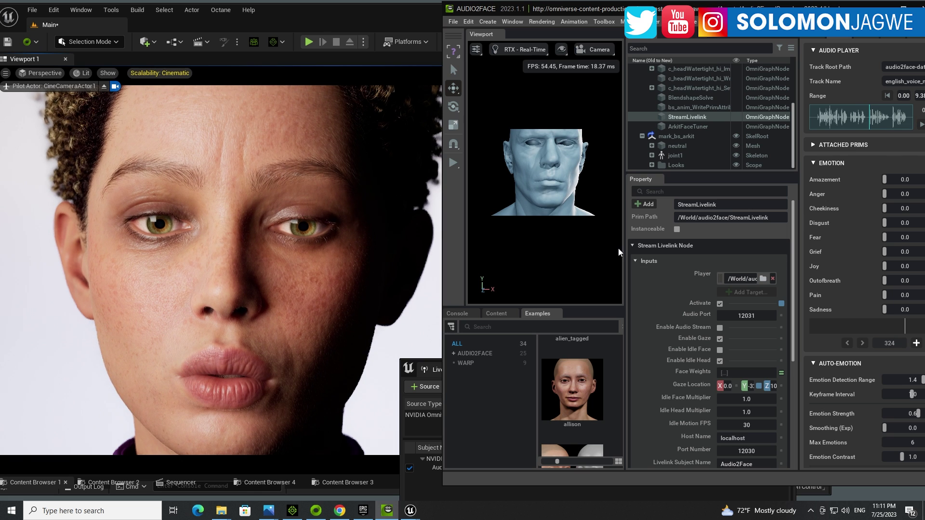
pyautogui.moveTo(625, 248); pyautogui.dragTo(584, 248)
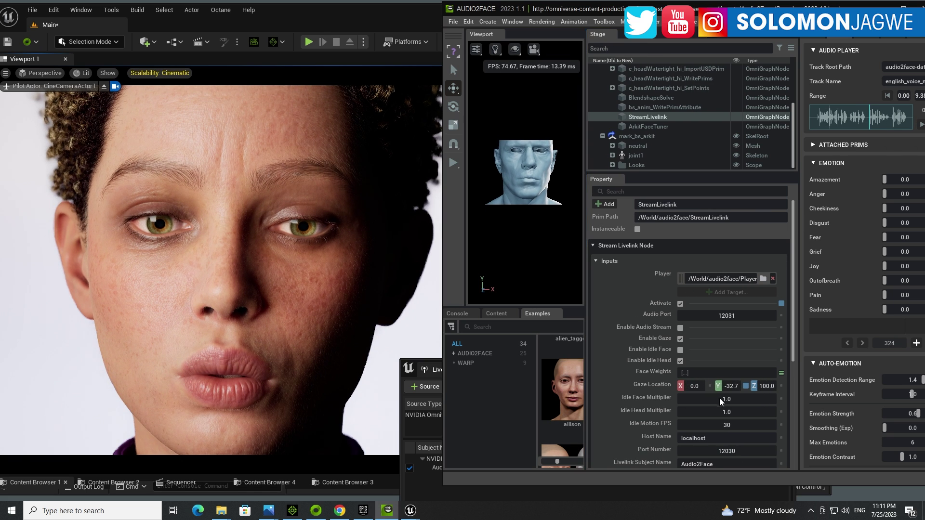
pyautogui.doubleClick(727, 386)
pyautogui.write('0')
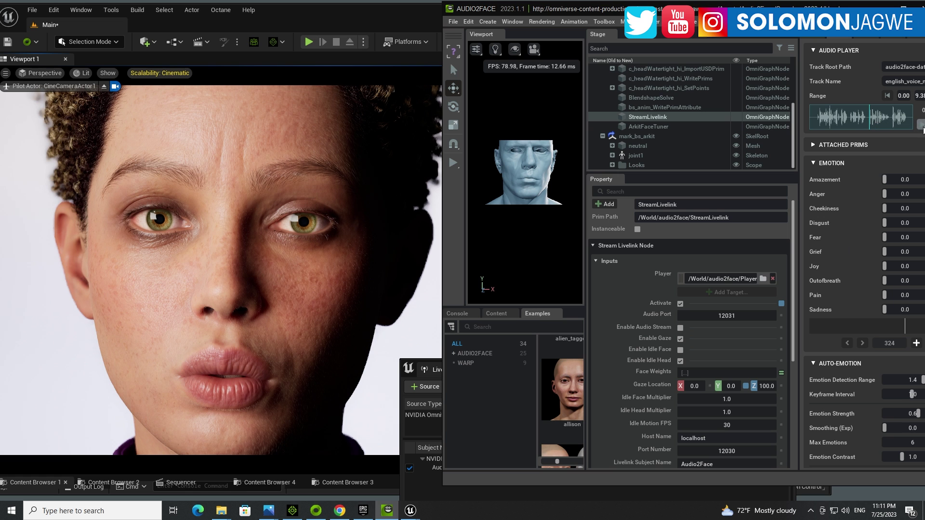
# Compare idle head motion off and on during playback, then set Idle Head Multiplier to 3.3
pyautogui.click(921, 125)
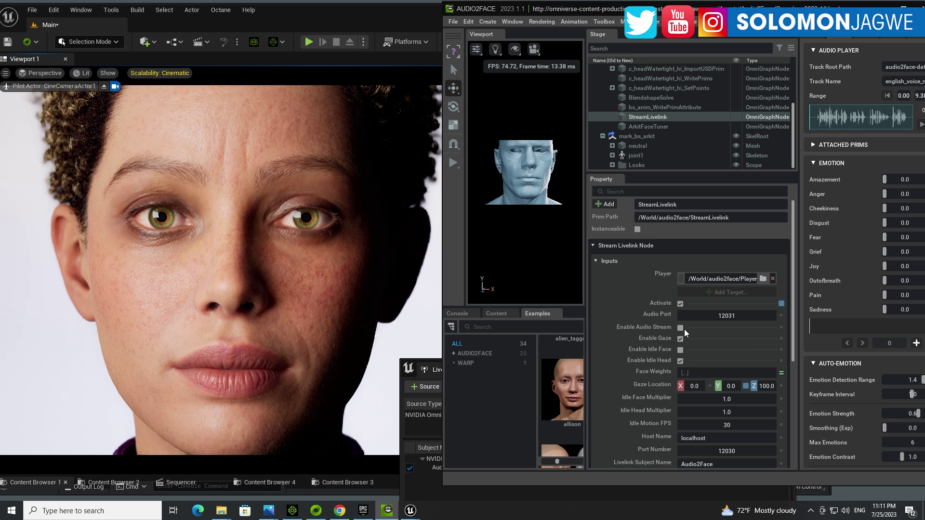
pyautogui.click(680, 361)
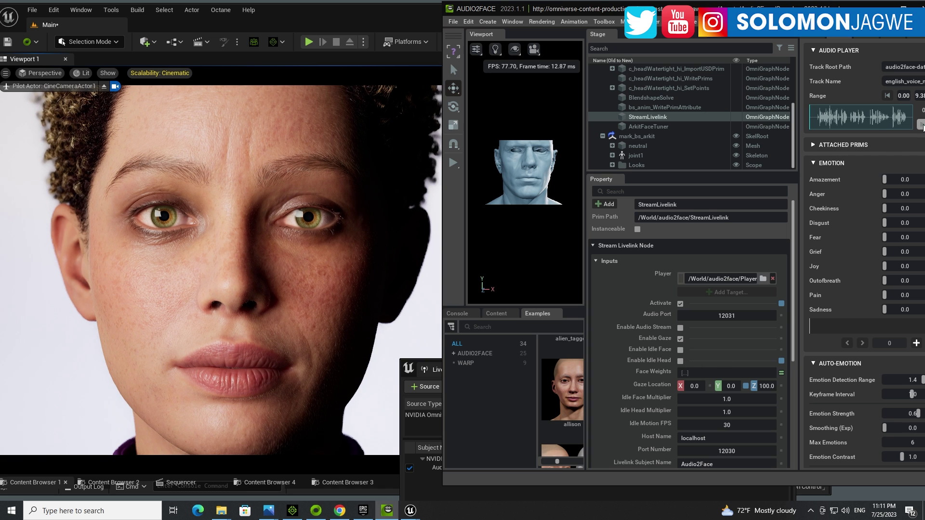
pyautogui.click(921, 127)
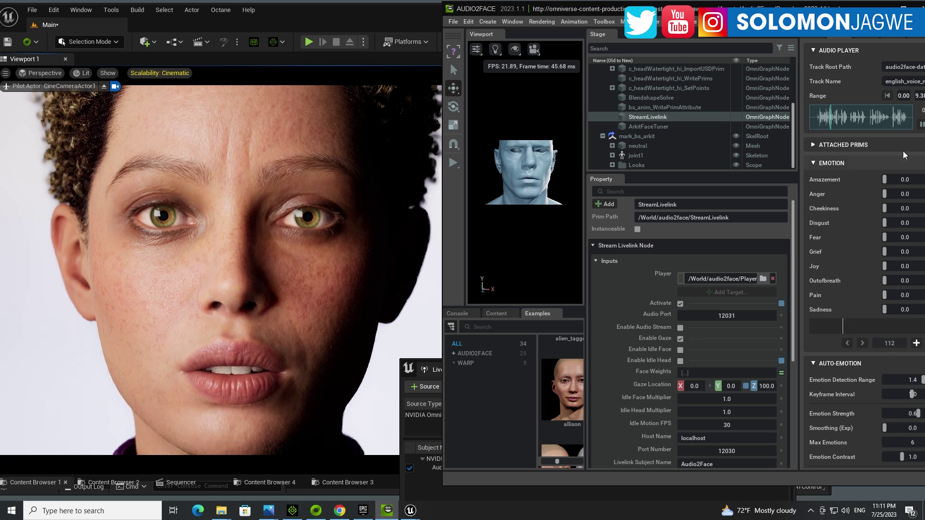
pyautogui.click(680, 361)
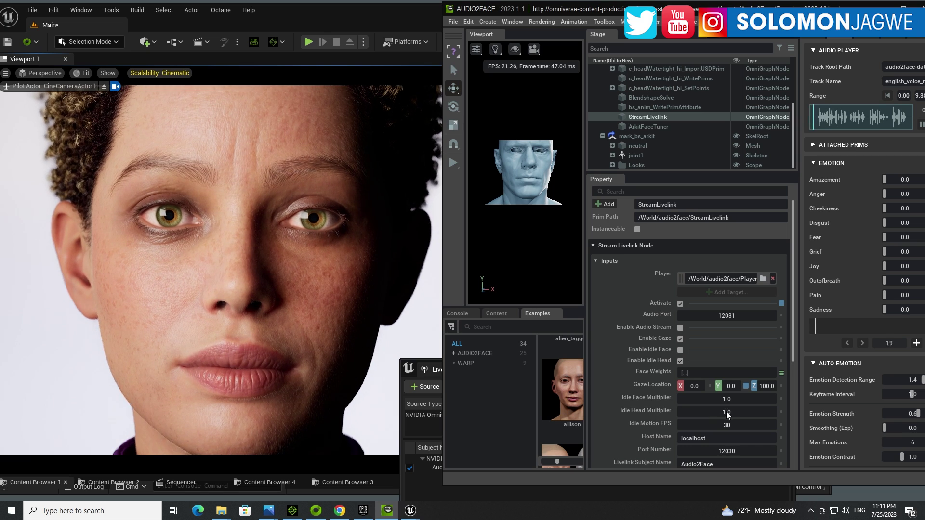
pyautogui.moveTo(730, 412); pyautogui.dragTo(755, 415)
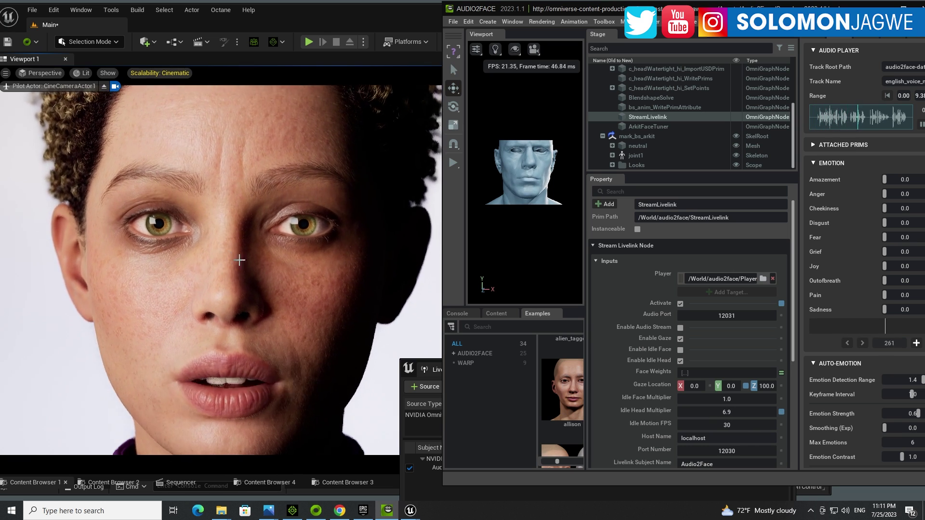
pyautogui.moveTo(729, 414); pyautogui.dragTo(712, 412)
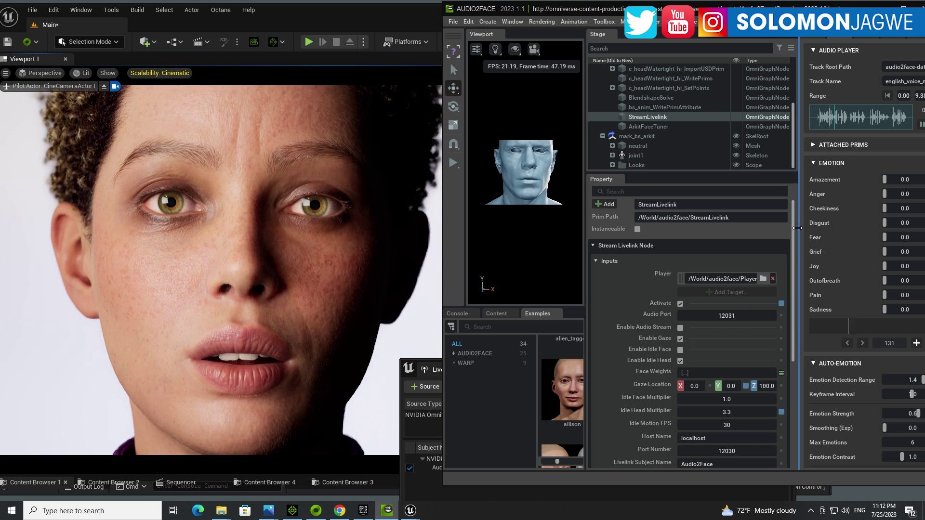
# Pause the voice track and raise Blink Strength to its maximum of 2.0
pyautogui.moveTo(800, 236); pyautogui.dragTo(760, 233)
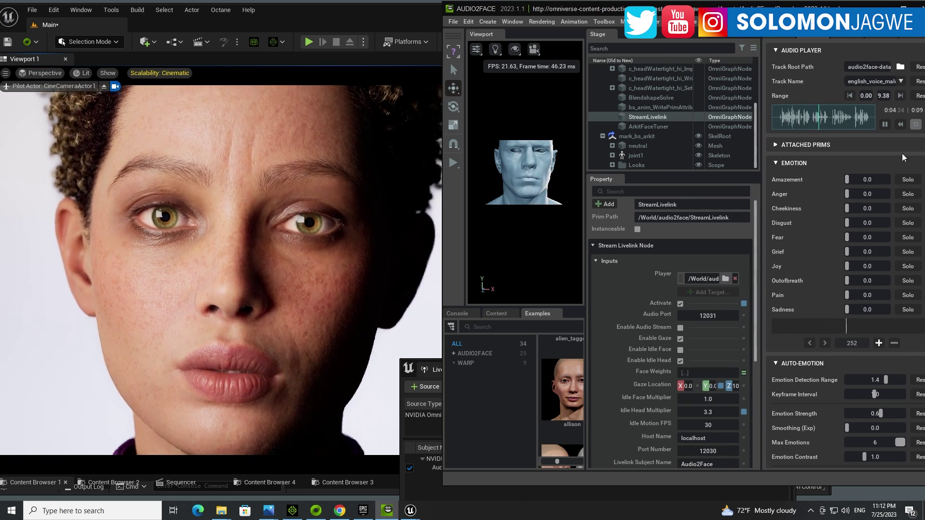
pyautogui.click(884, 125)
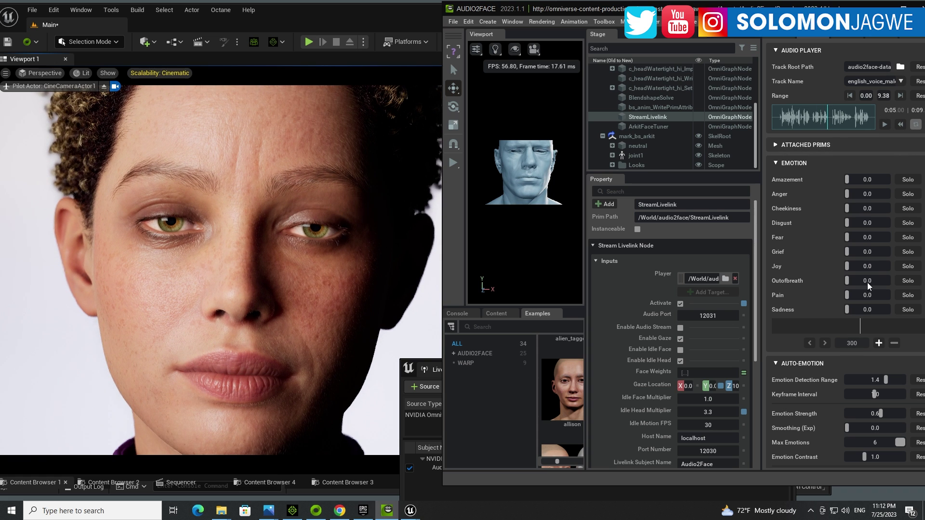
pyautogui.scroll(-5, 840, 265)
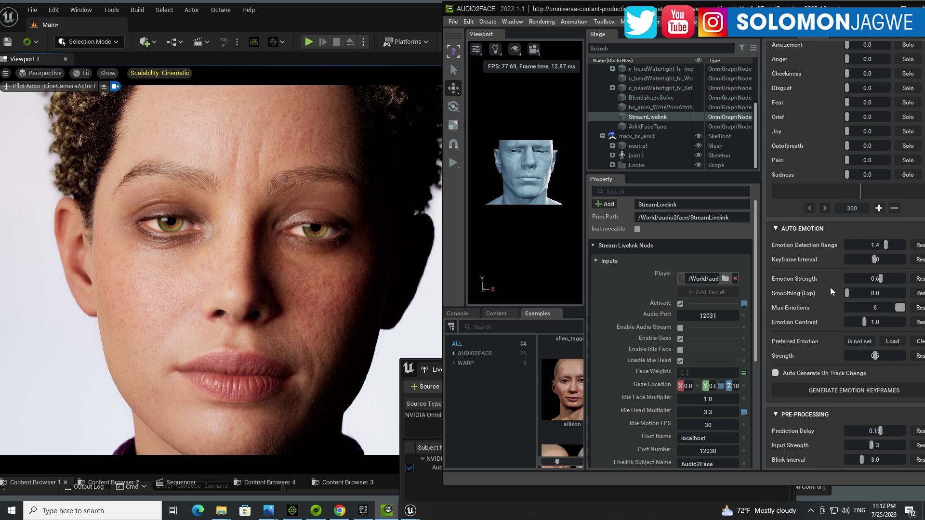
pyautogui.scroll(-6, 831, 291)
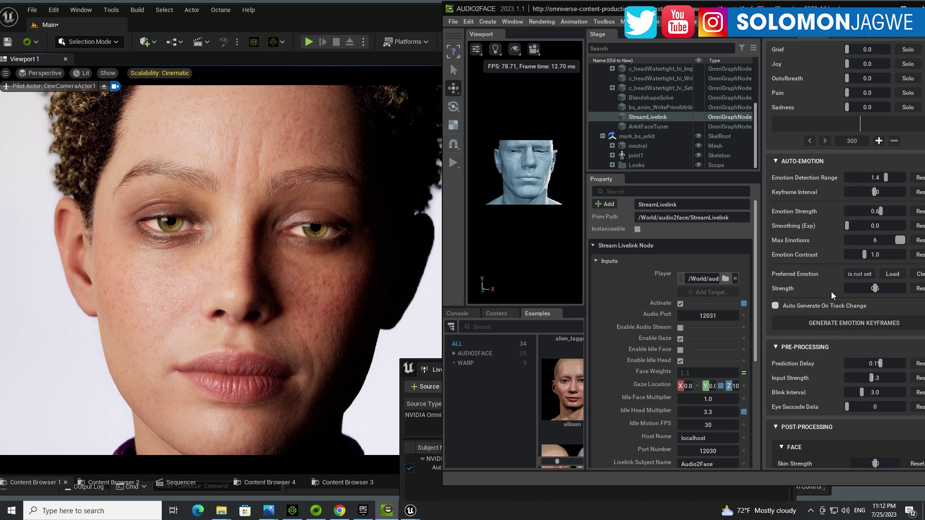
pyautogui.scroll(-2, 831, 291)
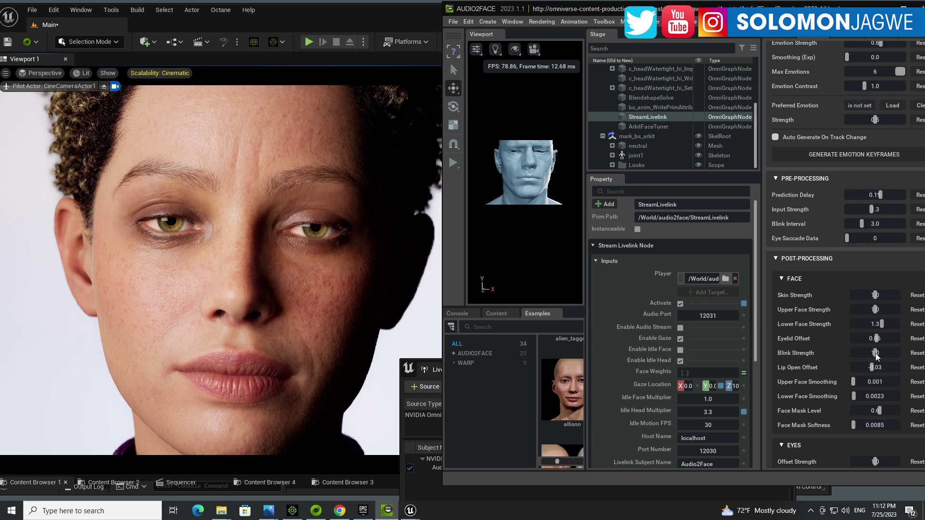
pyautogui.moveTo(875, 353); pyautogui.dragTo(901, 355)
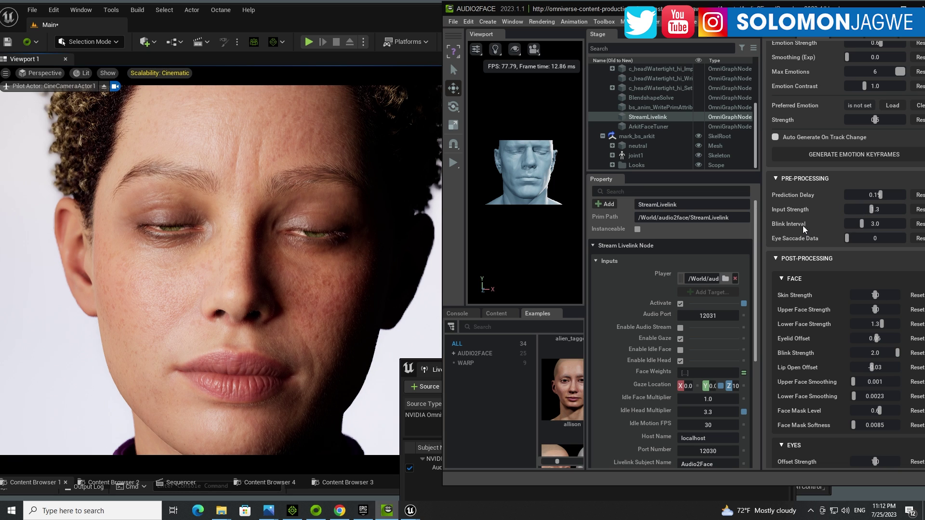
# Shorten Blink Interval to about 0.83 and nudge Saccade Strength up slightly
pyautogui.moveTo(862, 224); pyautogui.dragTo(849, 224)
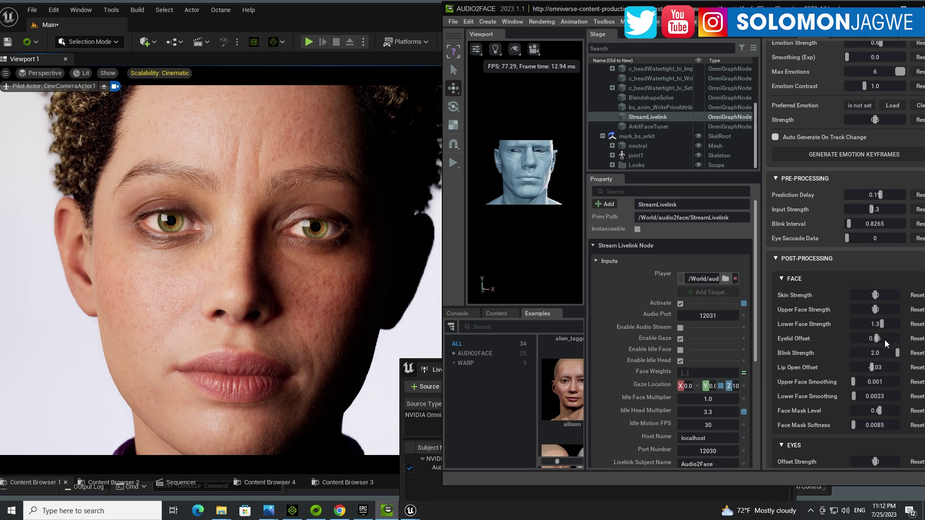
pyautogui.scroll(-4, 898, 343)
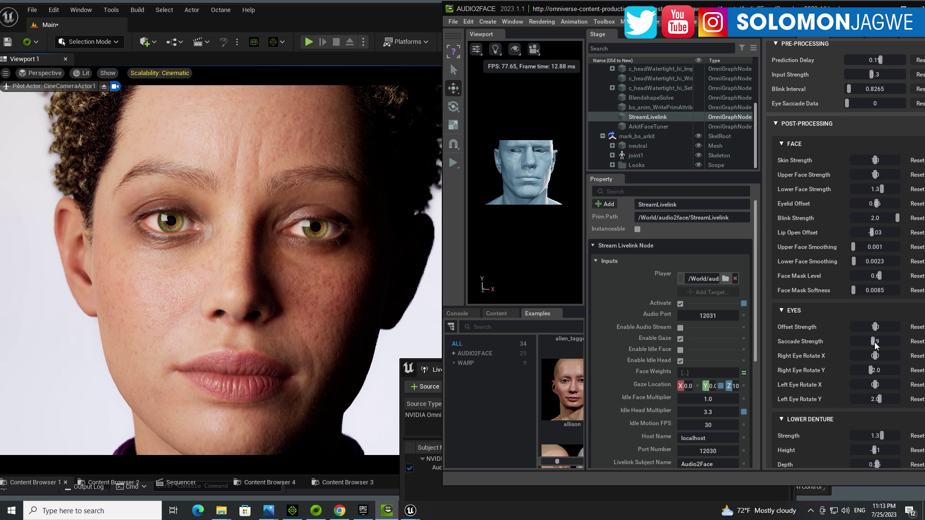
pyautogui.moveTo(874, 342); pyautogui.dragTo(879, 343)
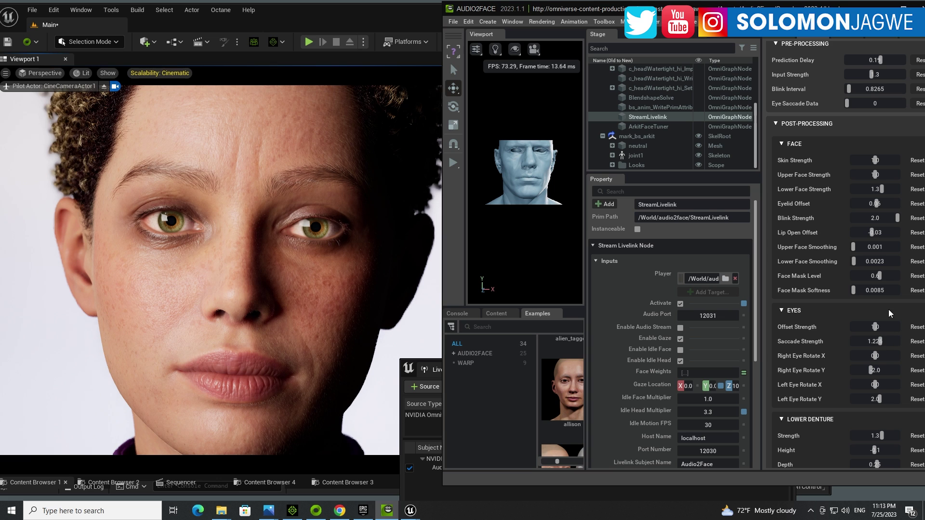
pyautogui.scroll(10, 915, 121)
pyautogui.scroll(5, 915, 140)
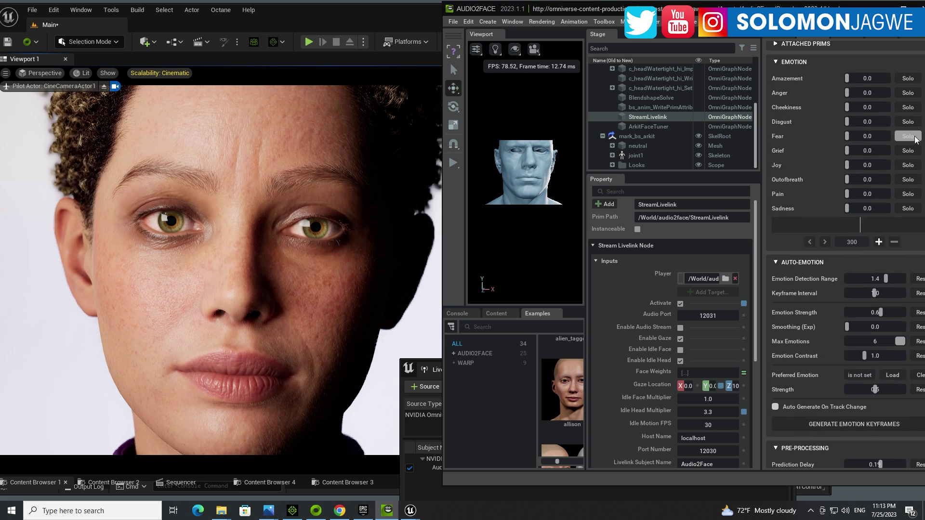
# Resume the voice track in the Audio Player so the MetaHuman animates live
pyautogui.click(885, 125)
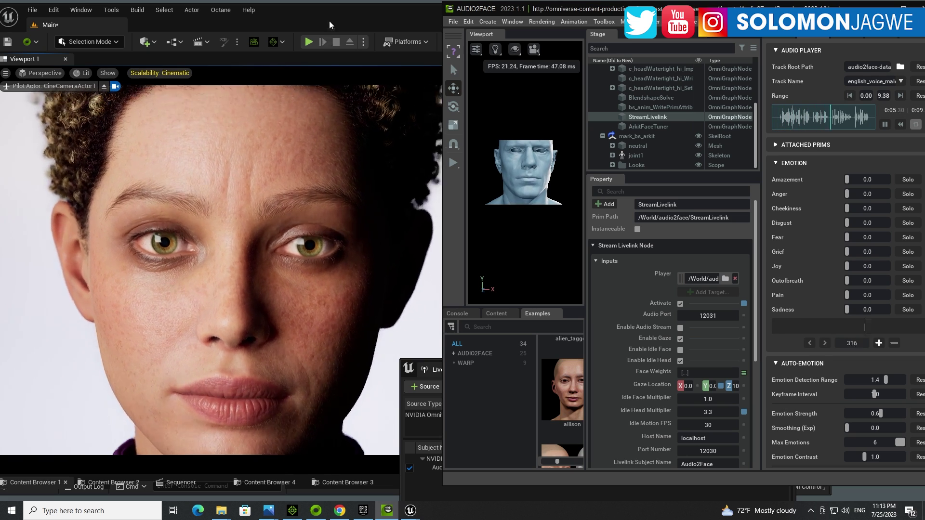
# In the Unreal Editor, shift the viewport splitter left to reveal Take Recorder, then return to Audio2Face
pyautogui.click(330, 21)
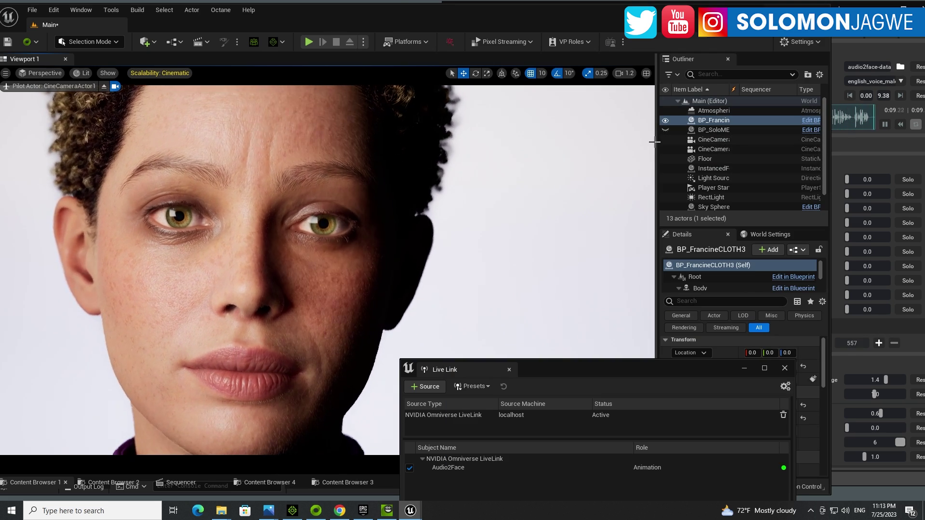
pyautogui.moveTo(654, 141); pyautogui.dragTo(477, 136)
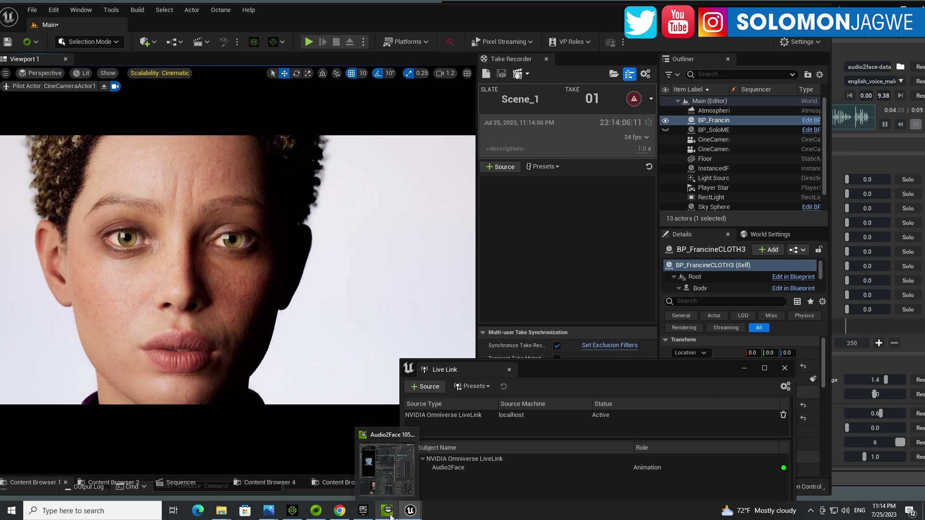
pyautogui.click(388, 512)
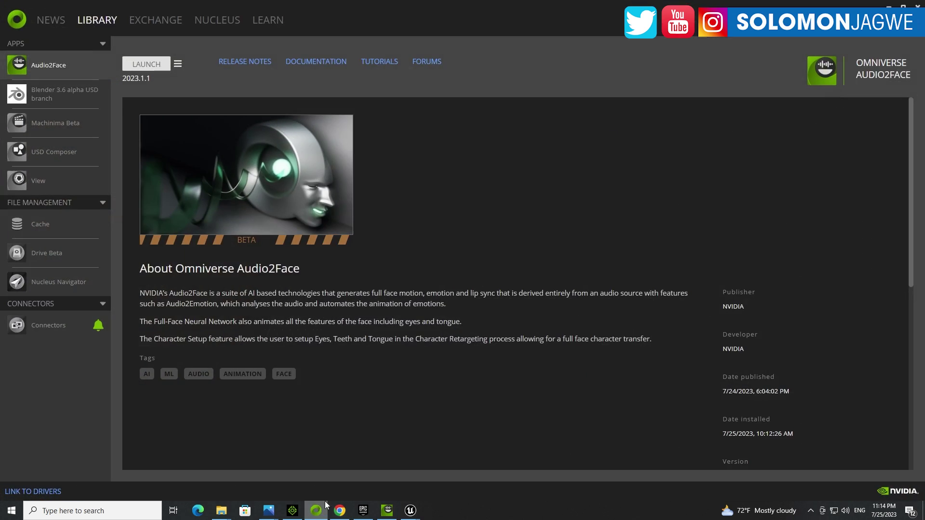
# In the Omniverse Launcher, open Settings from the Audio2Face menu beside Launch
pyautogui.click(314, 512)
pyautogui.click(178, 65)
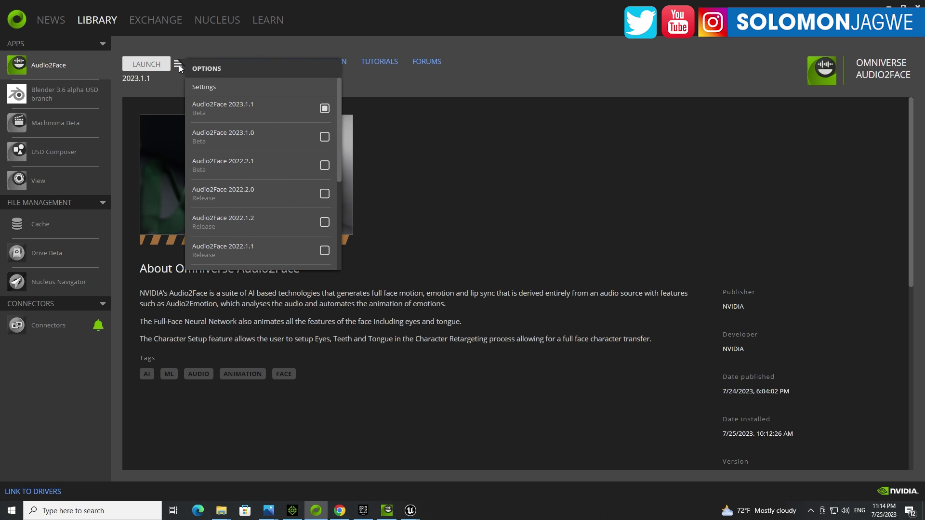
pyautogui.click(203, 88)
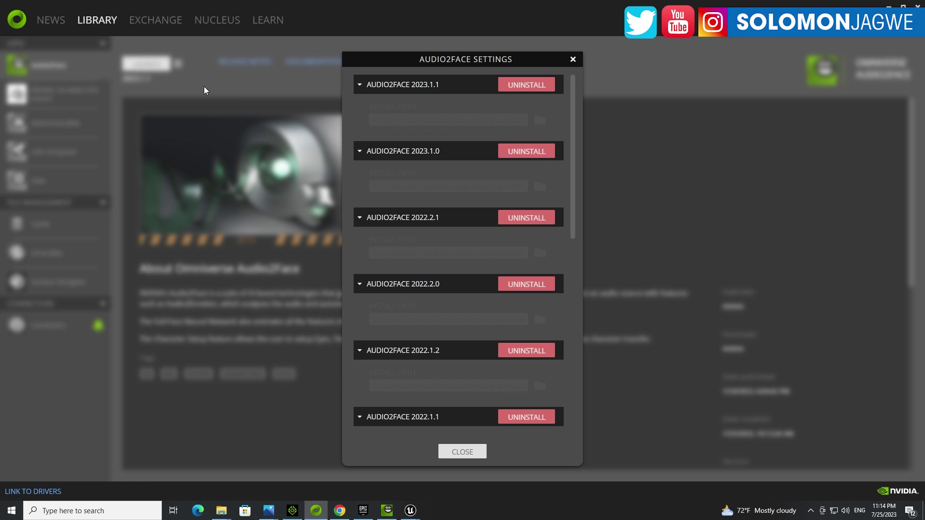
# Browse the 2023.1.1 install path into ue-plugins/audio2face-ue-plugins, then close Explorer and Settings
pyautogui.click(541, 122)
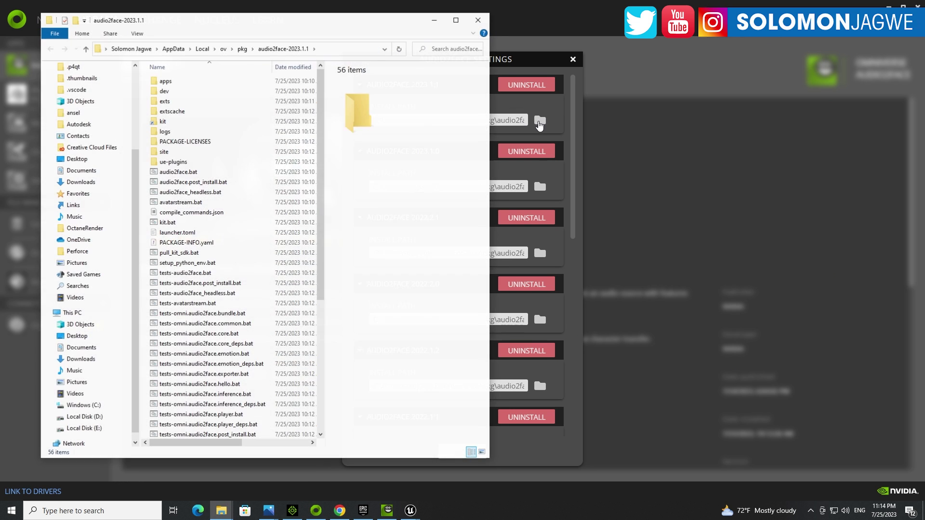
pyautogui.click(170, 162)
pyautogui.doubleClick(170, 162)
pyautogui.doubleClick(189, 85)
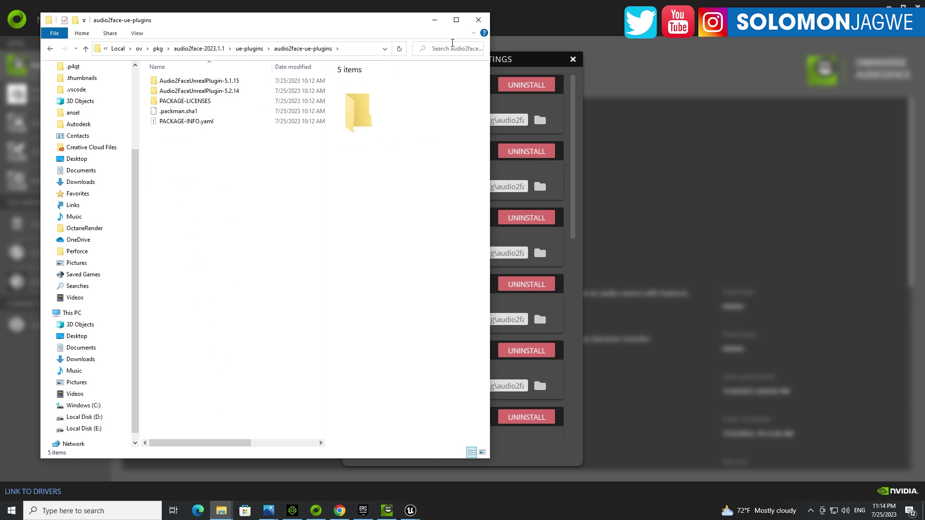
pyautogui.click(477, 22)
pyautogui.click(573, 60)
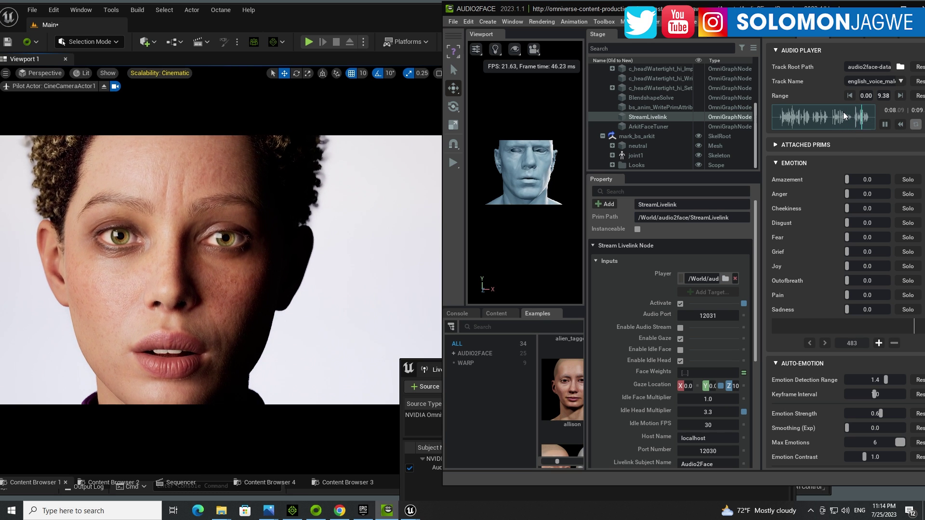
# Dismiss the Track Root Path folder browser unchanged and widen the 3D viewport over the Stage panel
pyautogui.click(900, 68)
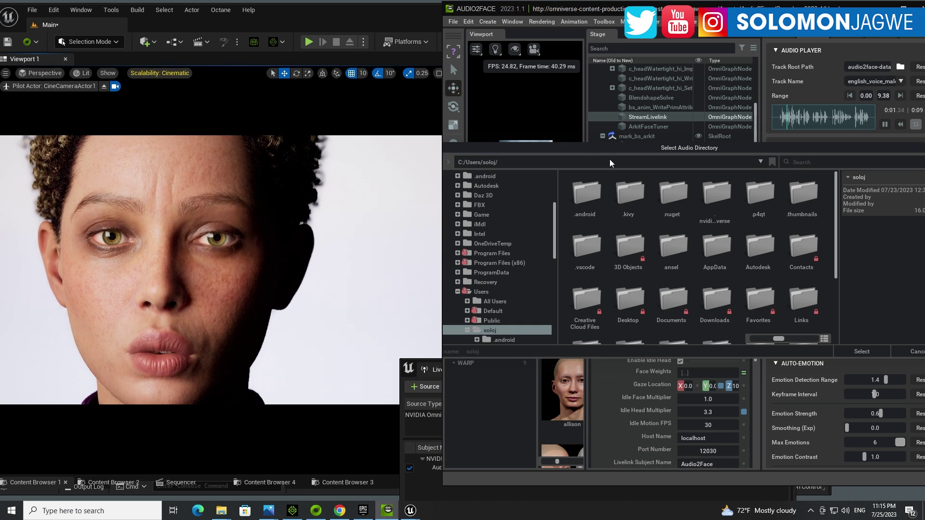
pyautogui.moveTo(617, 147); pyautogui.dragTo(550, 186)
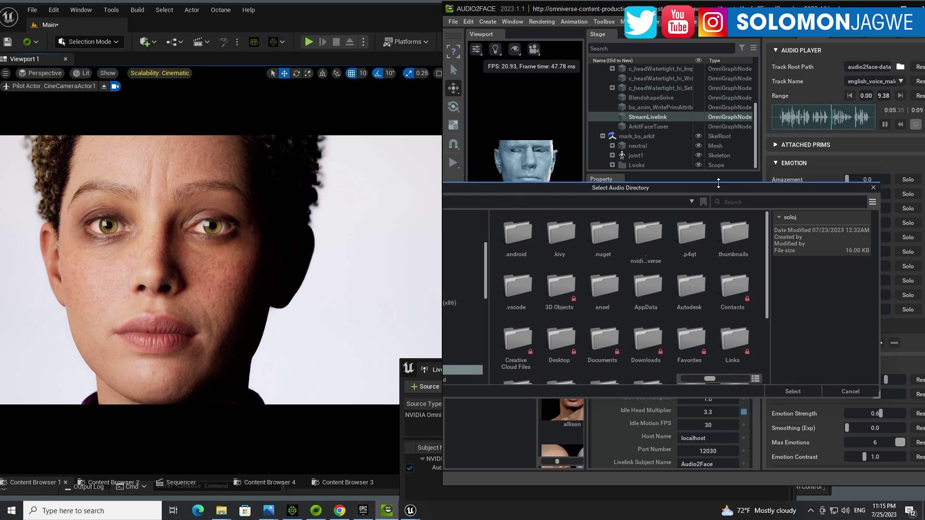
pyautogui.press('Escape')
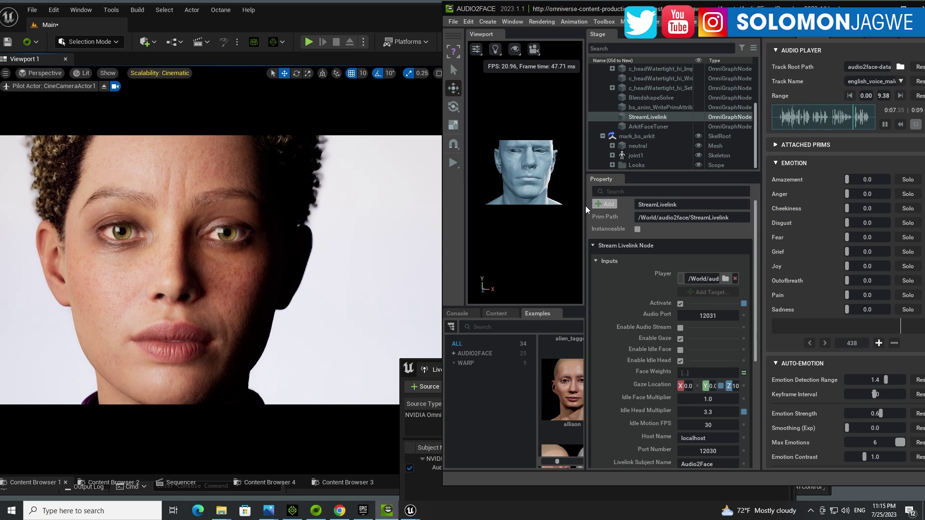
pyautogui.moveTo(584, 202); pyautogui.dragTo(692, 205)
pyautogui.click(676, 204)
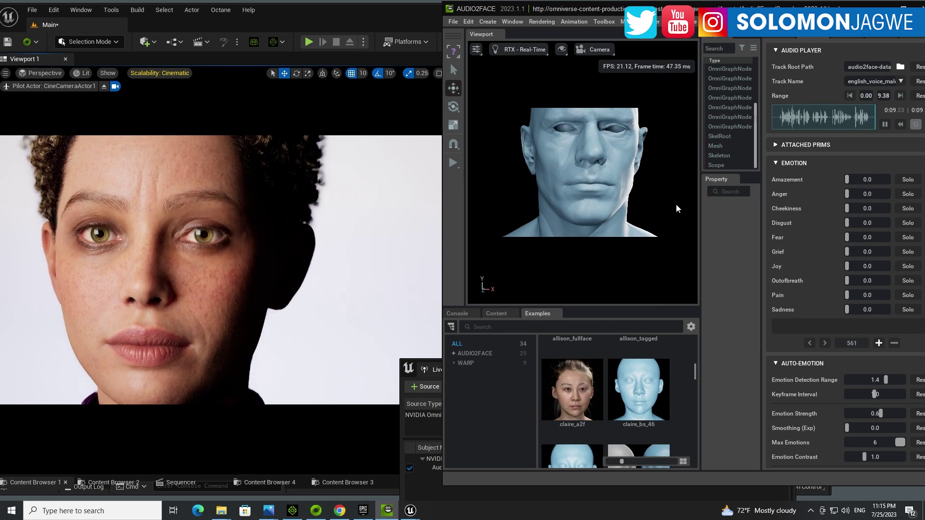